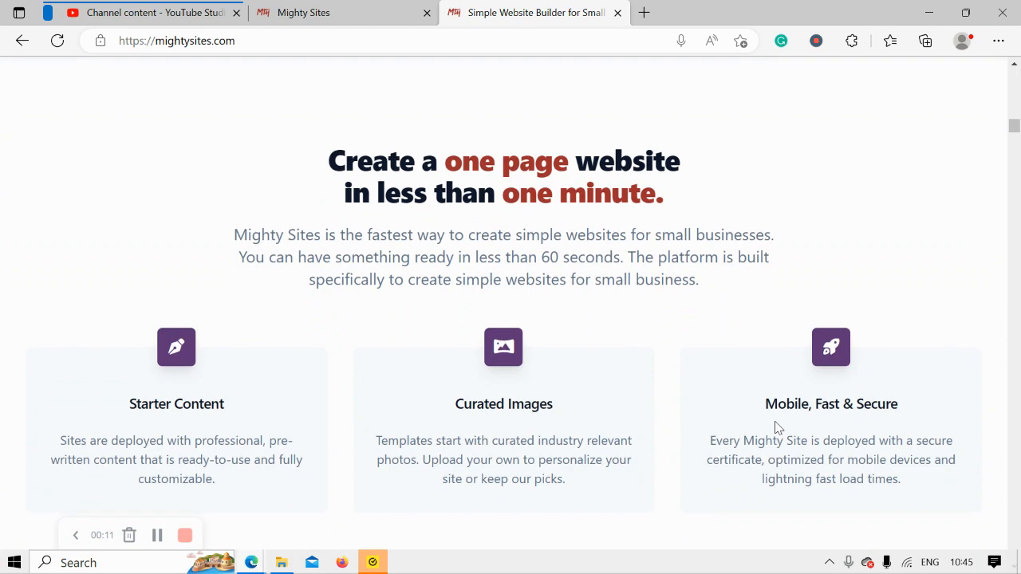
Look over the 'Create a one page website' homepage, then switch to the site-building page
drag(325, 142, 741, 169)
drag(291, 189, 708, 198)
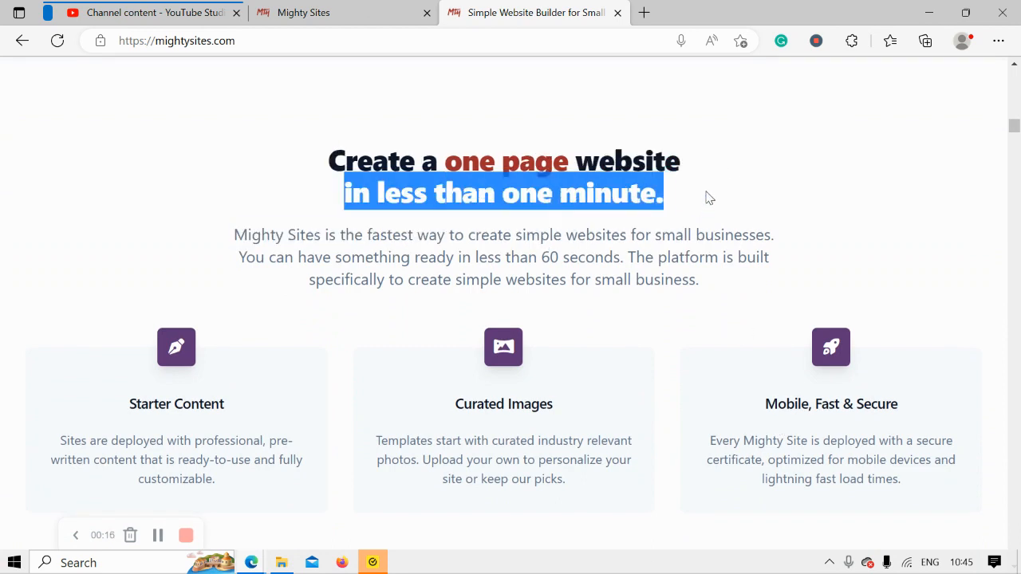
click(180, 244)
scroll(180, 245, up, 1)
scroll(179, 245, up, 5)
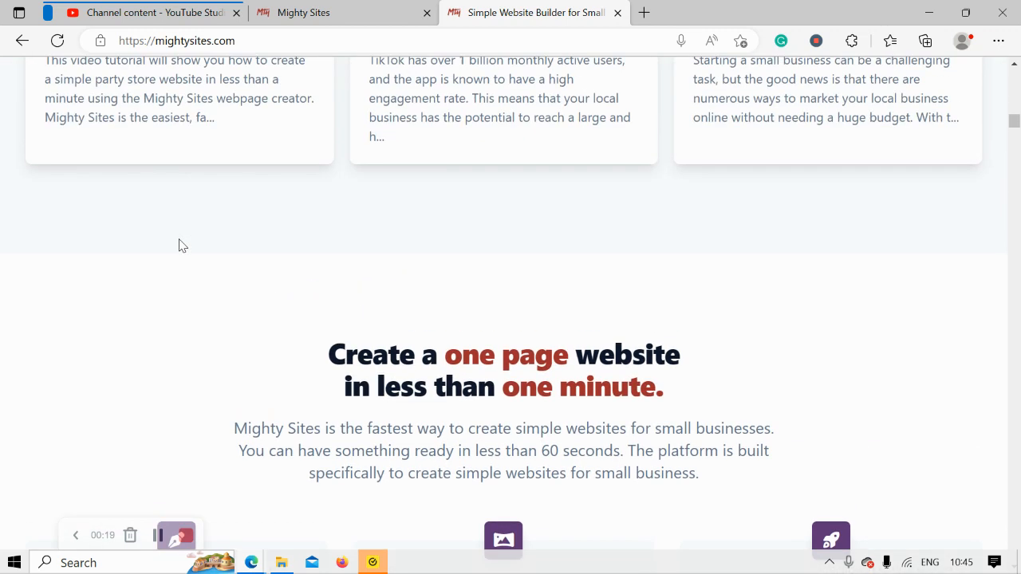
scroll(179, 245, up, 7)
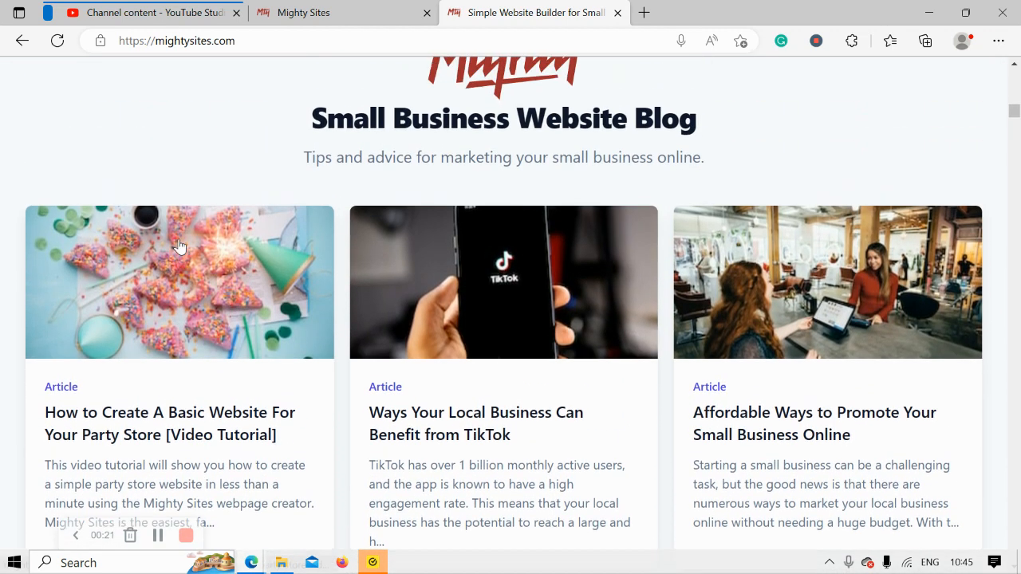
scroll(180, 245, up, 6)
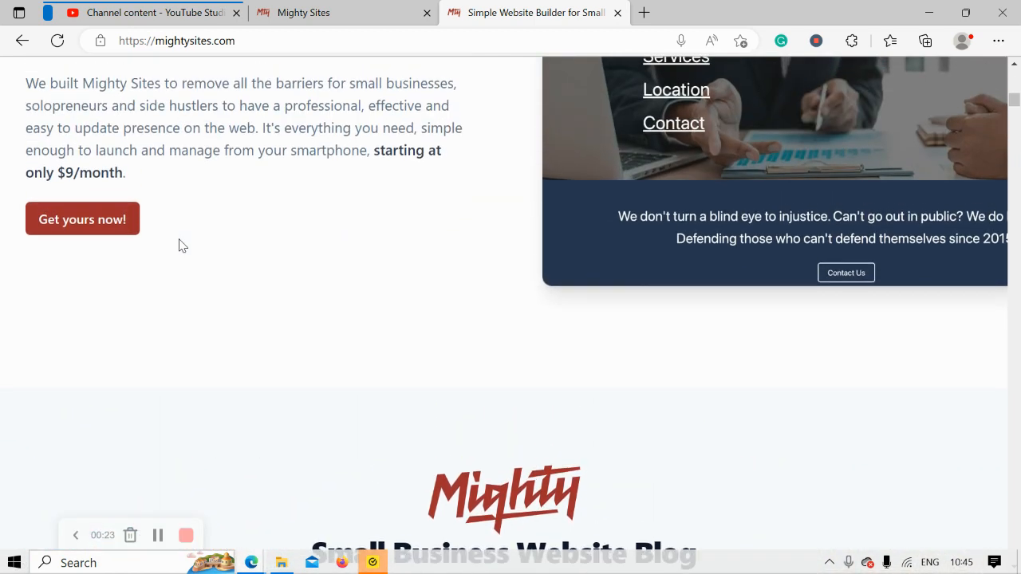
scroll(180, 245, up, 6)
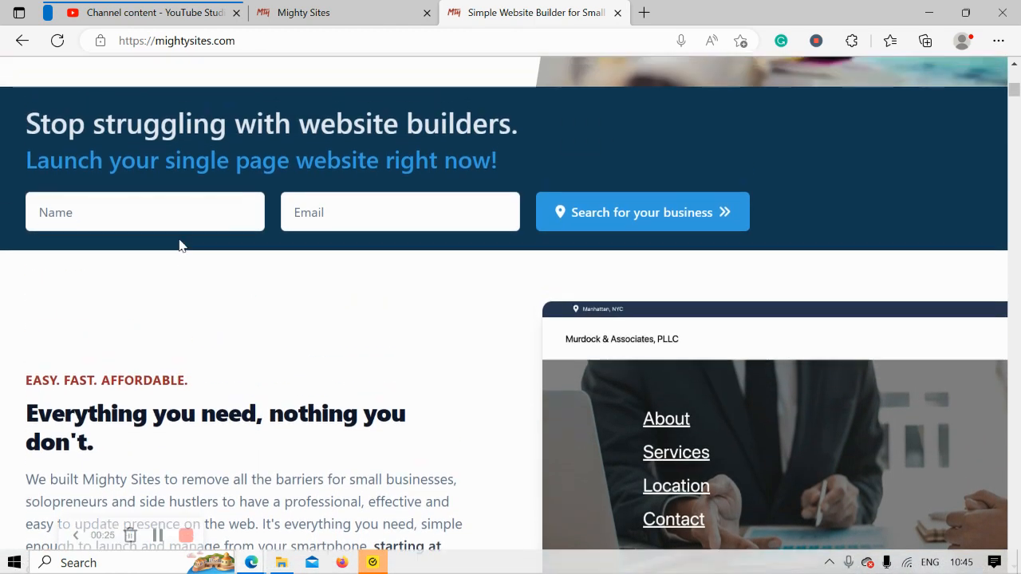
scroll(179, 239, up, 2)
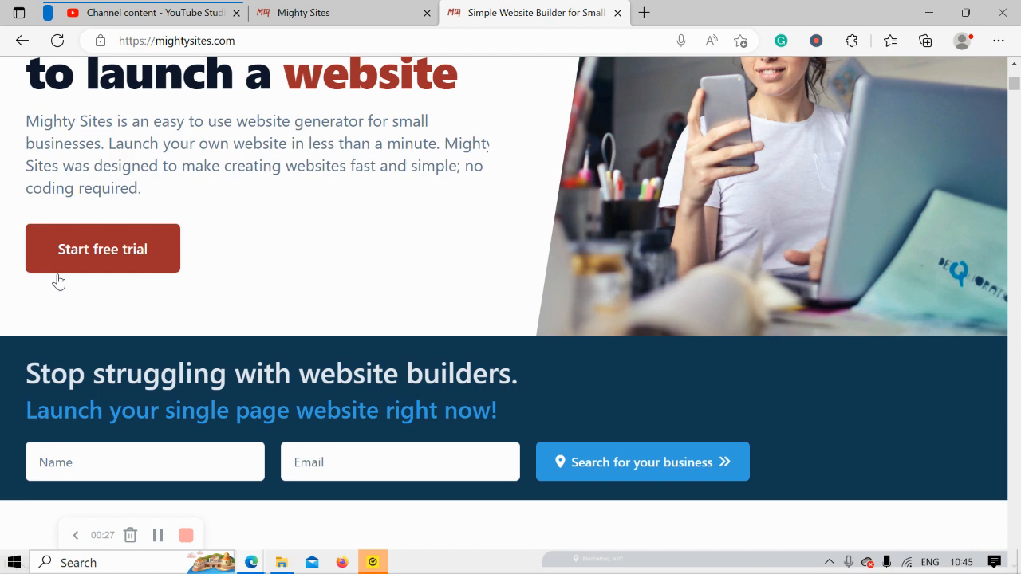
scroll(90, 179, up, 1)
scroll(90, 180, up, 3)
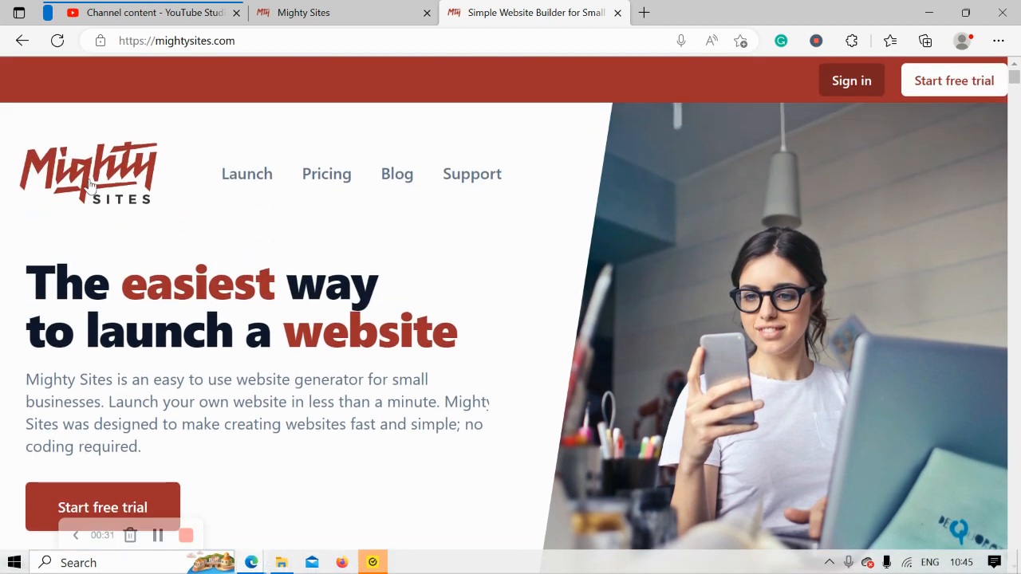
click(321, 7)
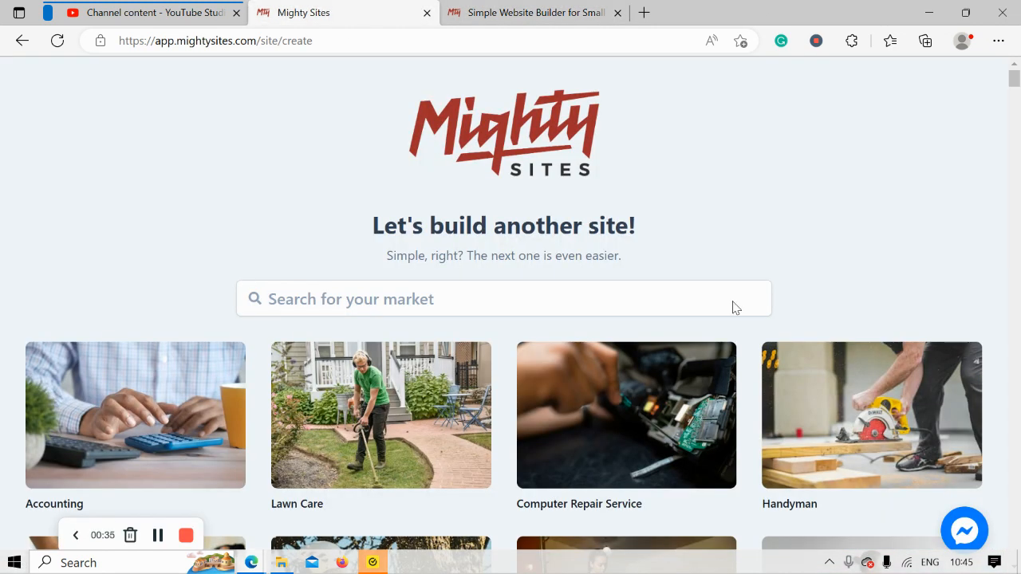
Search the markets for 'scrap' and pick Scrap Metal Dealer
scroll(271, 192, down, 1)
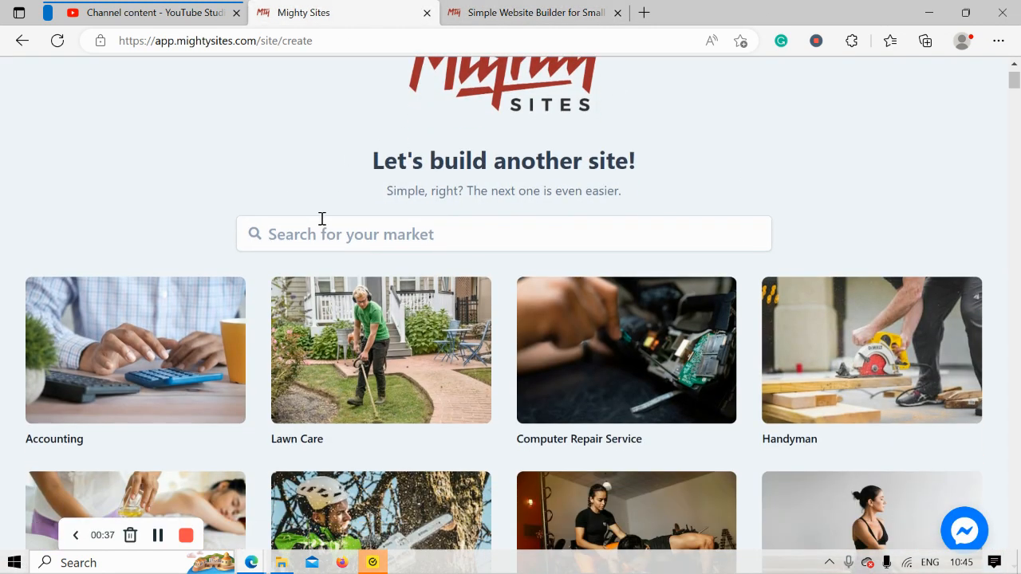
scroll(226, 194, down, 5)
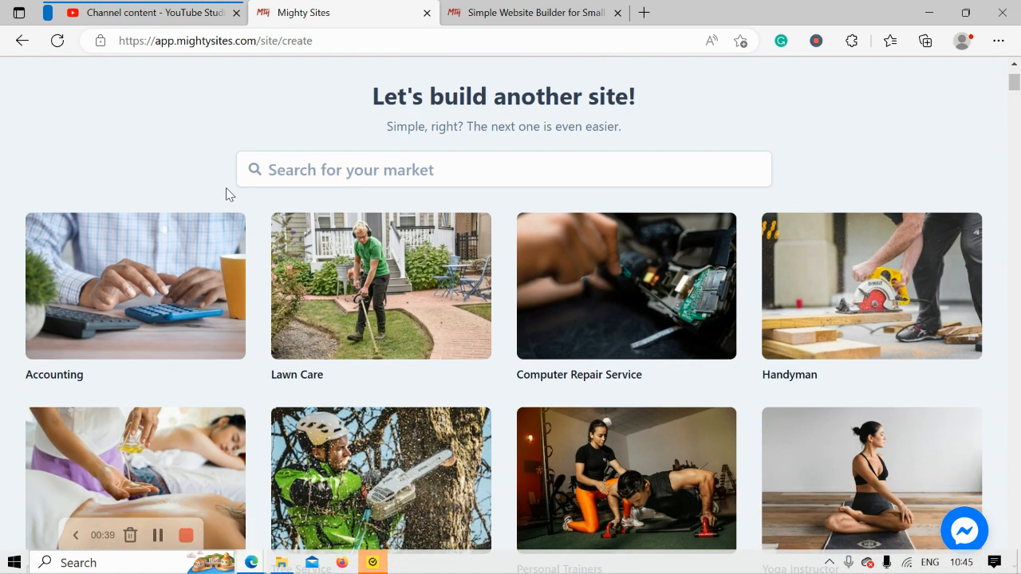
scroll(226, 194, down, 5)
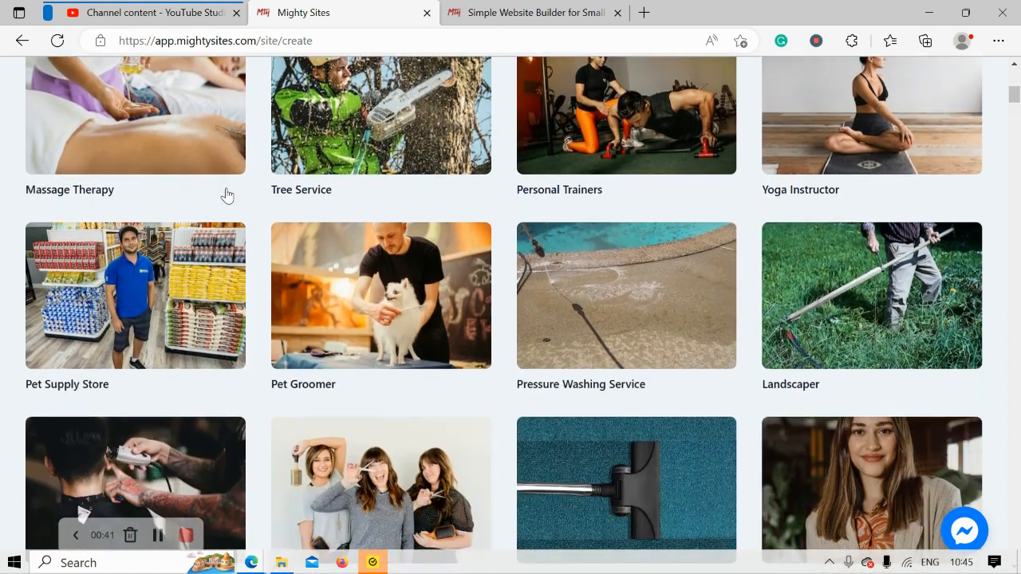
scroll(226, 194, down, 2)
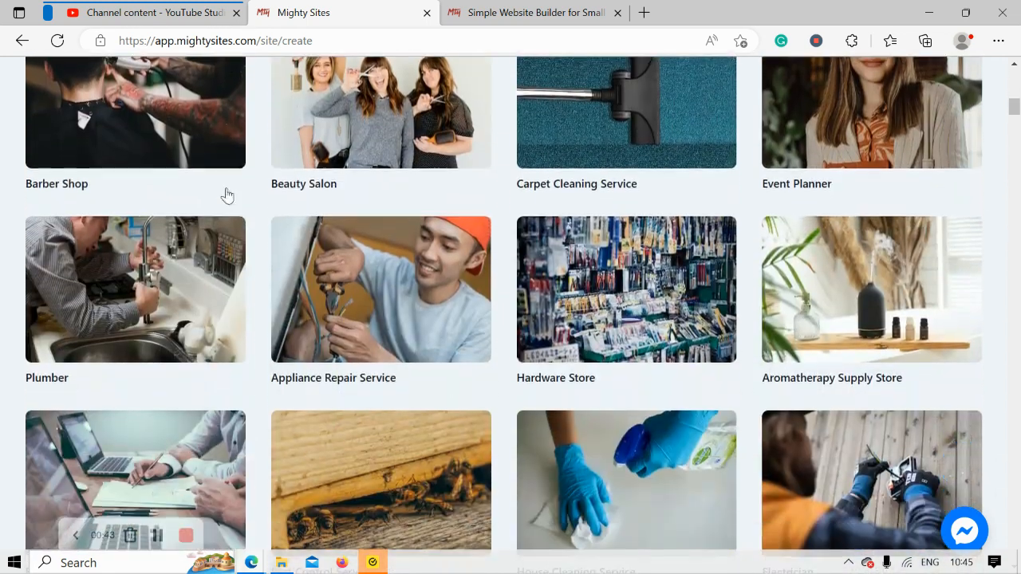
scroll(226, 194, up, 2)
scroll(226, 194, up, 5)
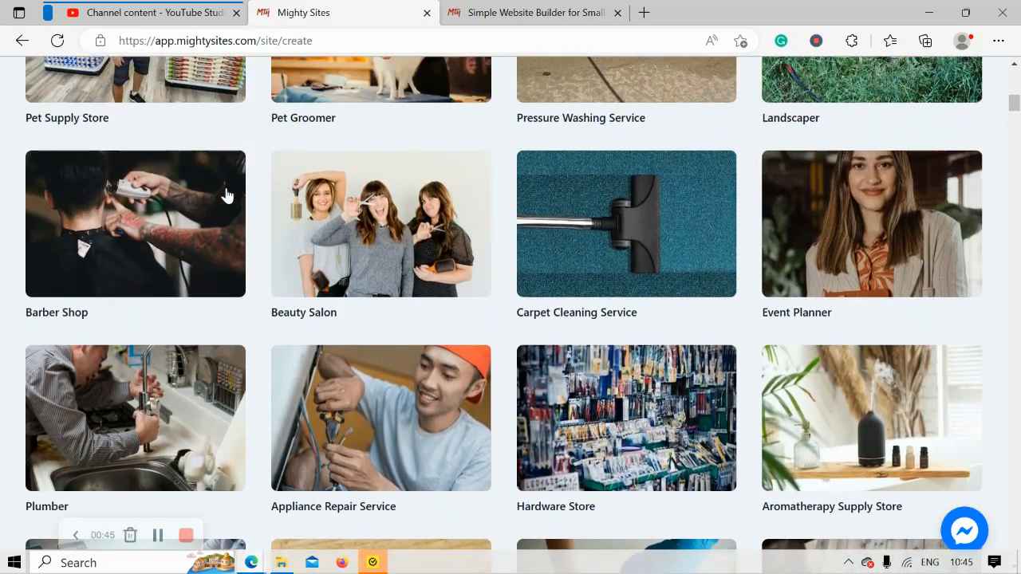
scroll(226, 194, up, 5)
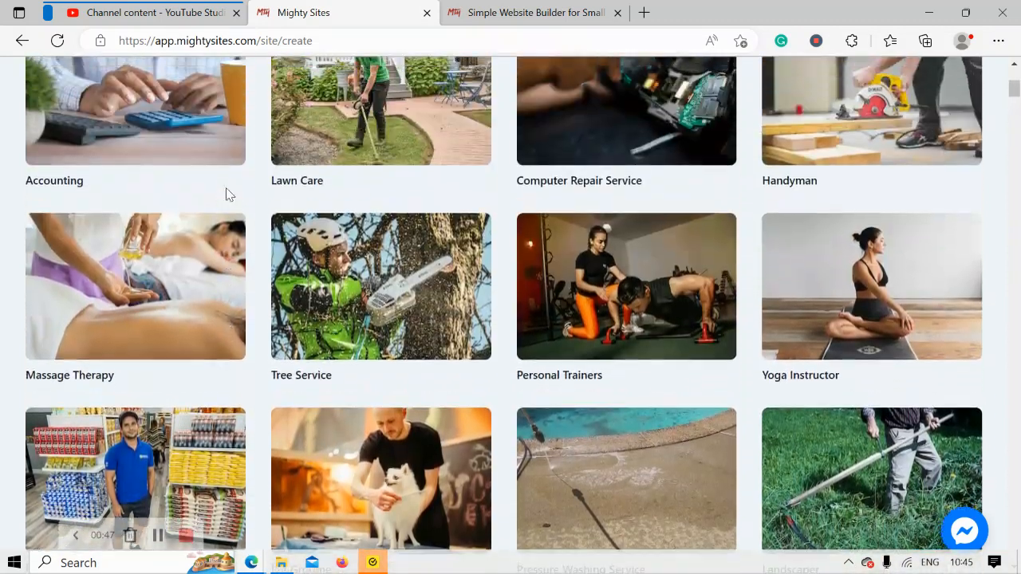
click(342, 231)
text(s)
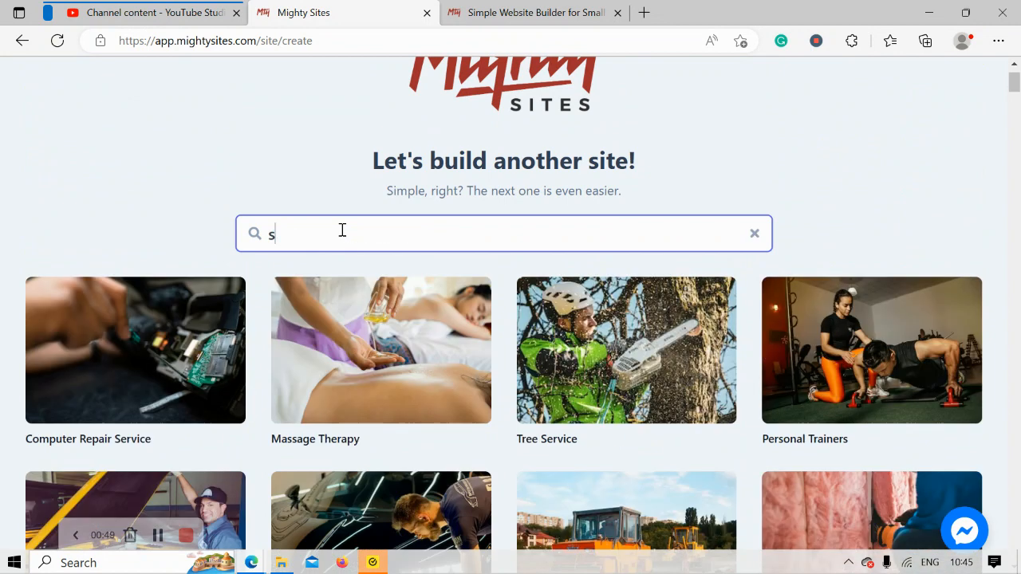
text(crap)
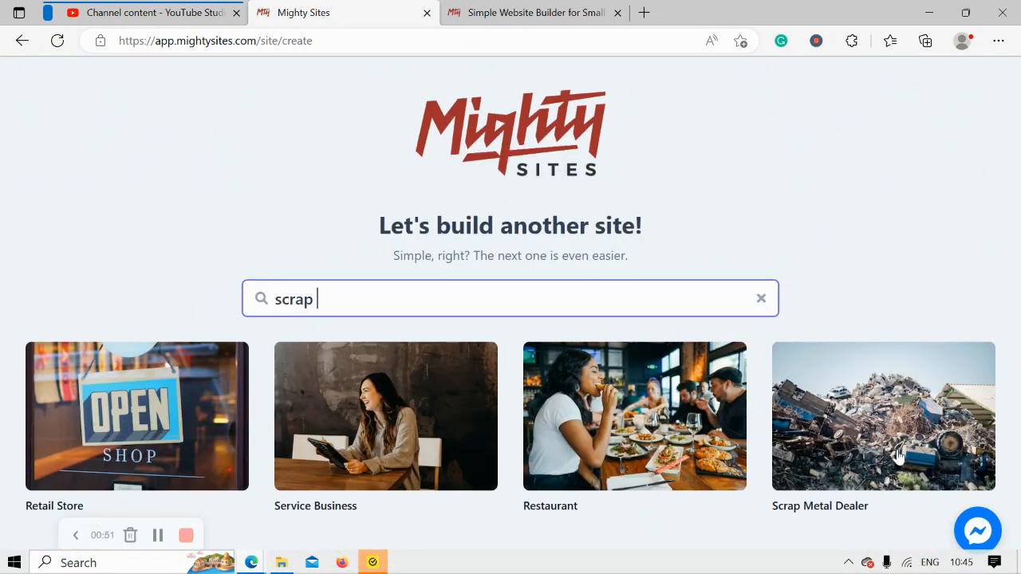
click(864, 449)
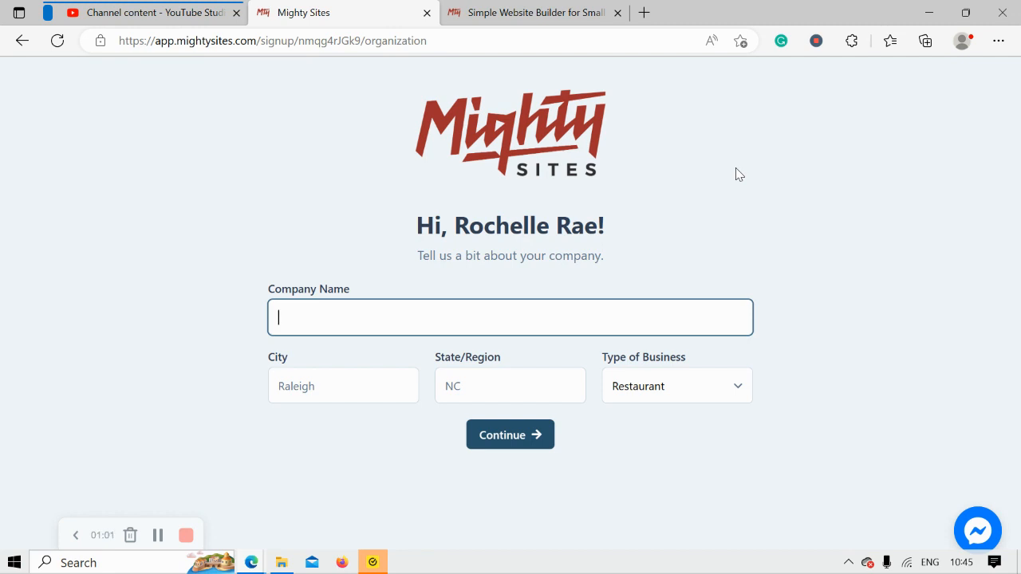
Enter Rochelle's Scrap Metals, Denver, Colorado with business type Service, and continue
text(R)
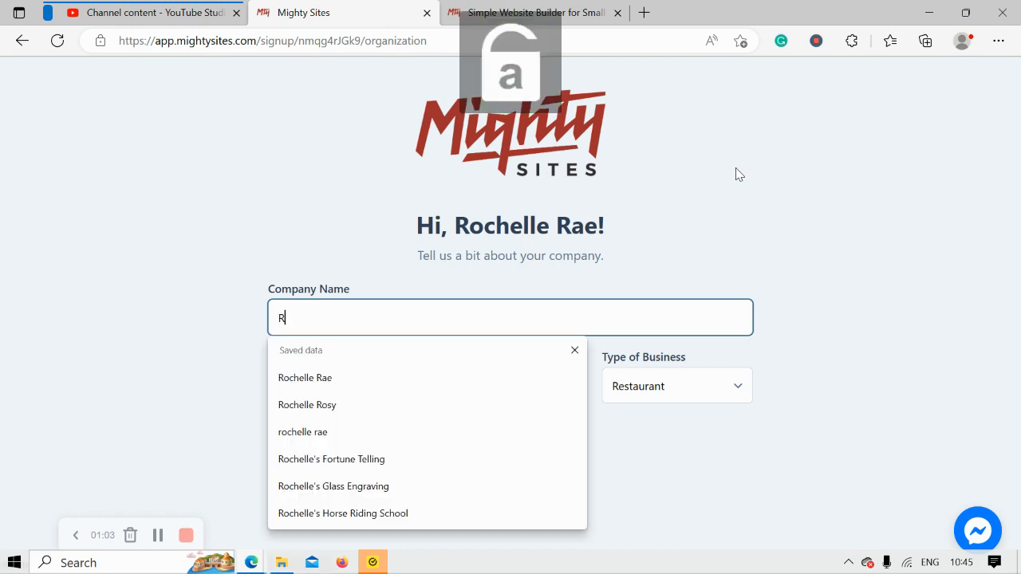
text(ochelle's Scrap )
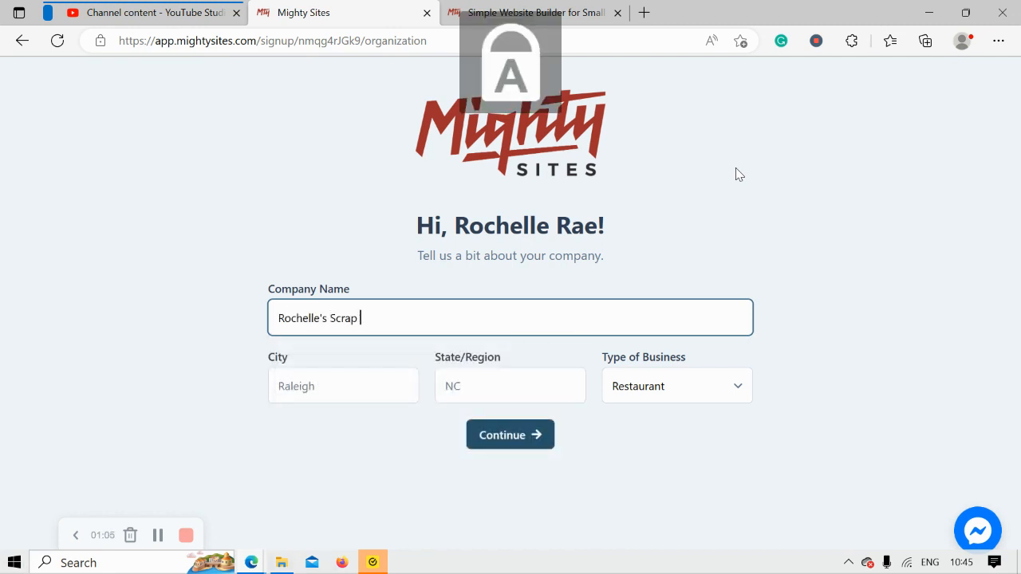
text(Metals)
click(365, 390)
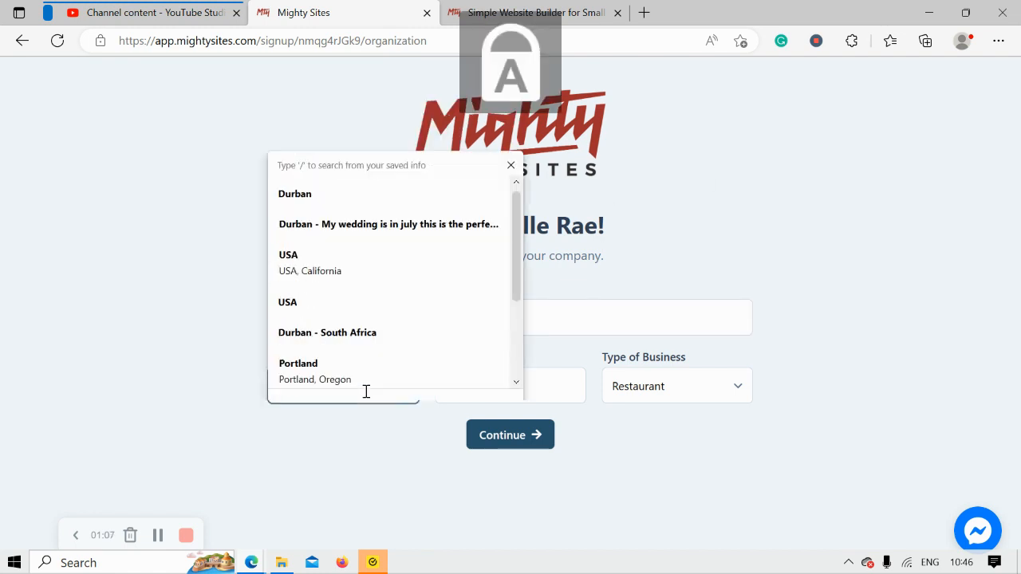
text(Denver)
click(496, 385)
text(Colorado)
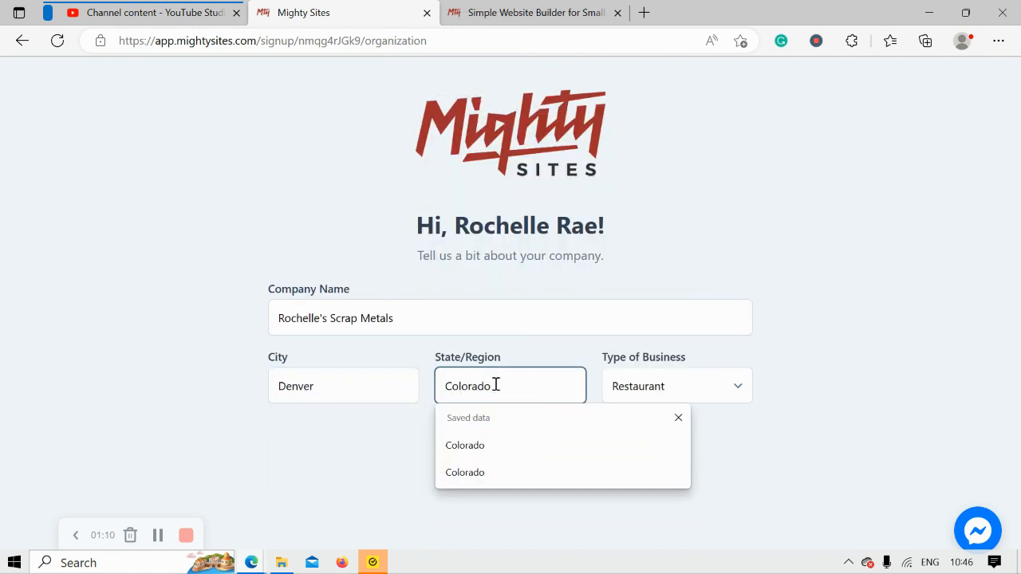
click(887, 335)
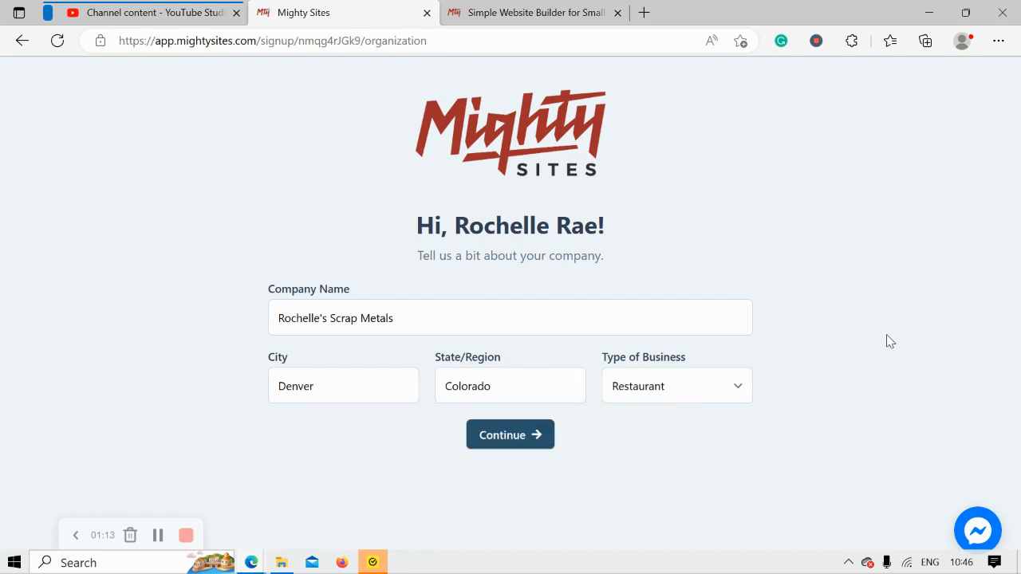
click(670, 391)
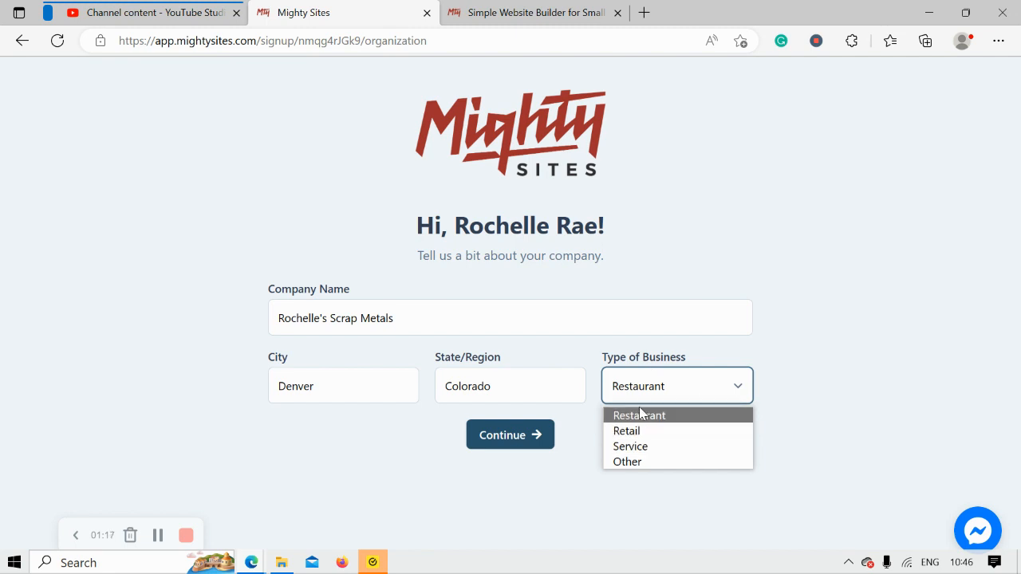
click(659, 452)
click(531, 440)
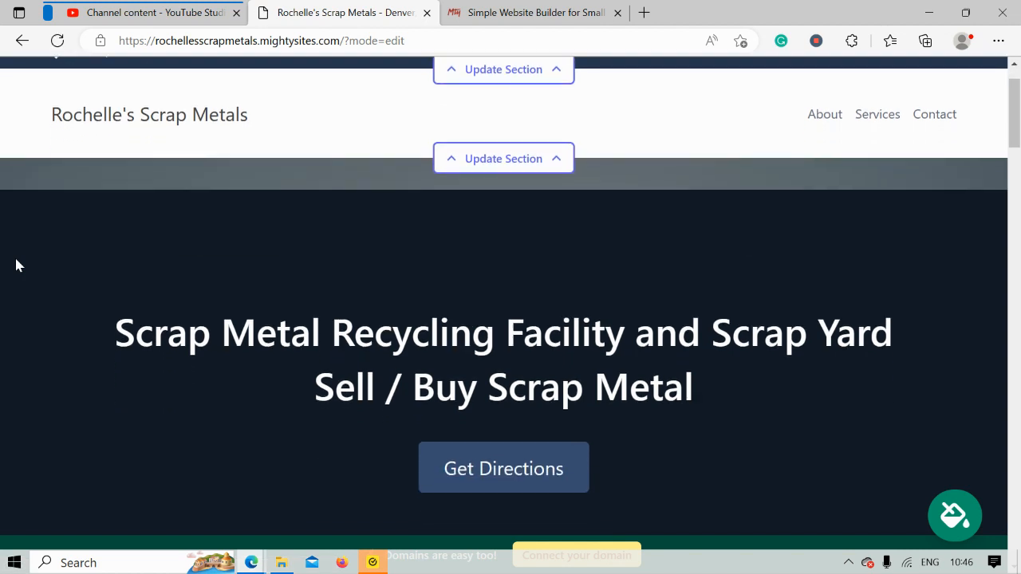
Scroll down the generated page, reviewing the About Us and Services text
scroll(40, 267, down, 1)
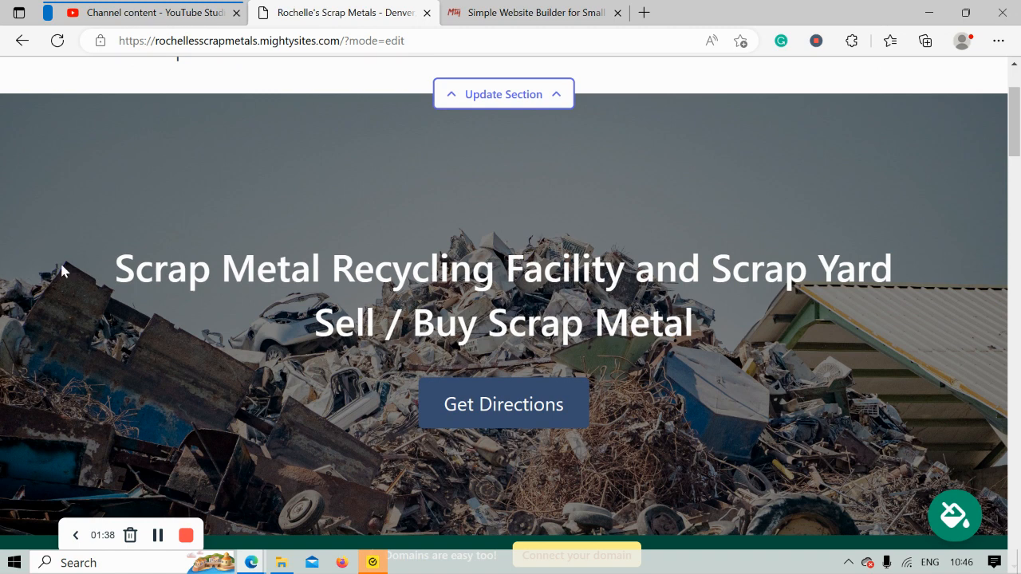
click(157, 536)
click(158, 536)
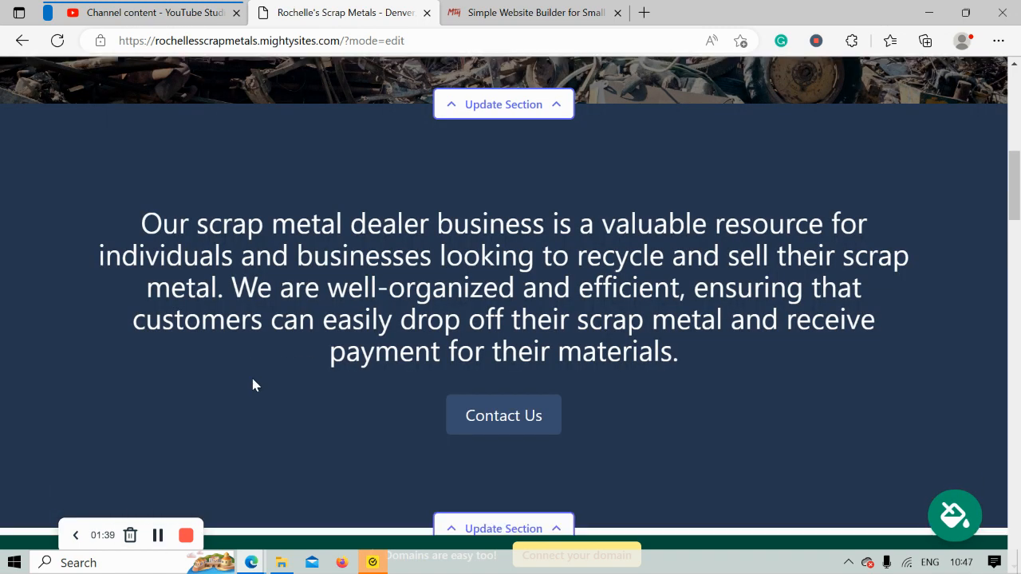
scroll(253, 386, down, 5)
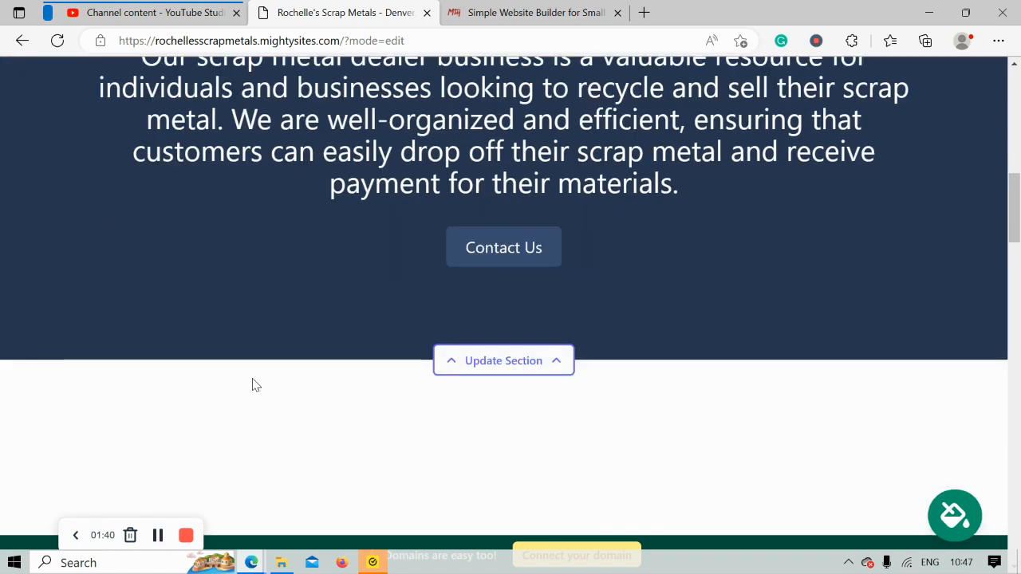
scroll(255, 386, down, 3)
drag(176, 144, 505, 403)
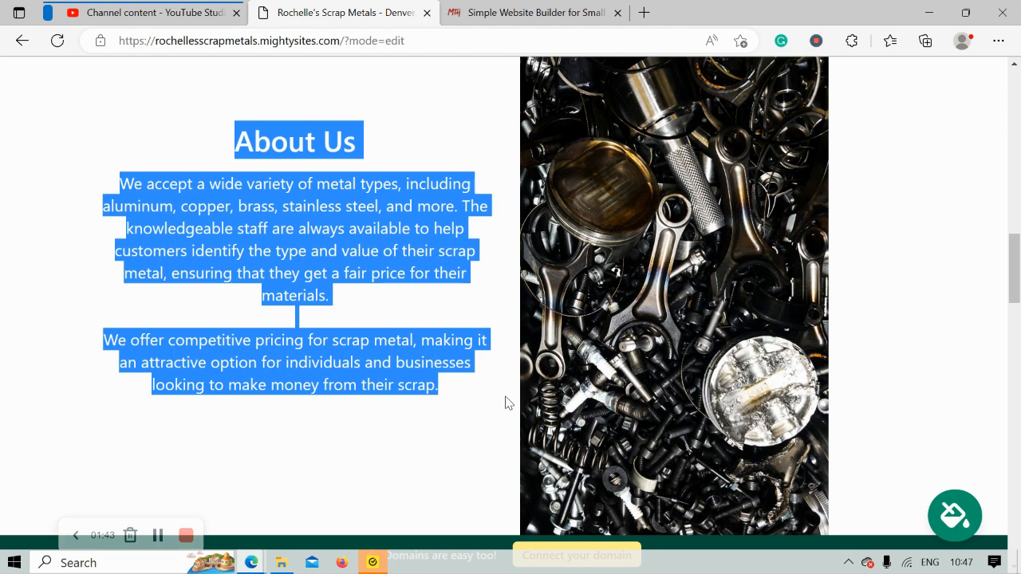
click(437, 417)
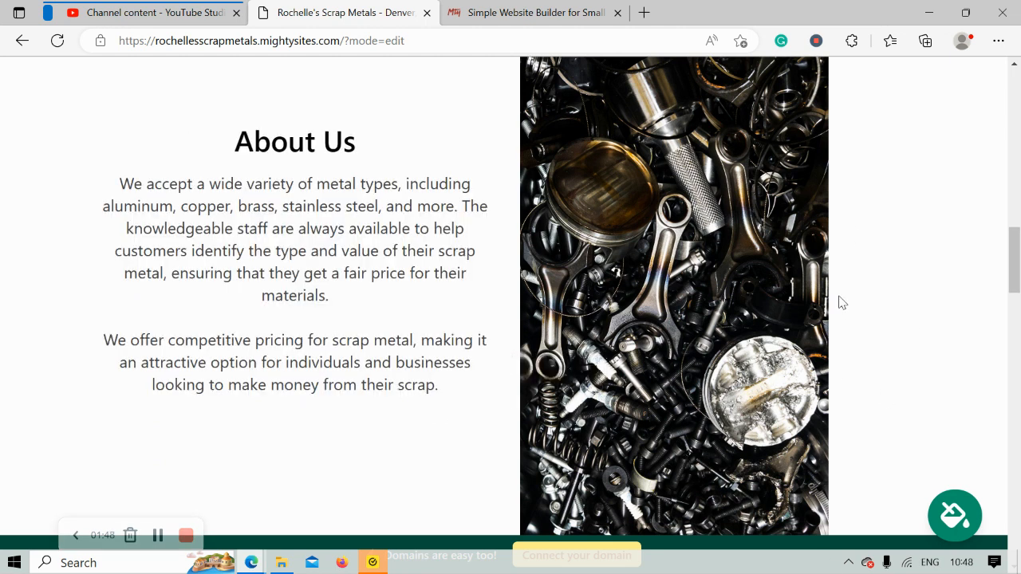
scroll(841, 302, down, 4)
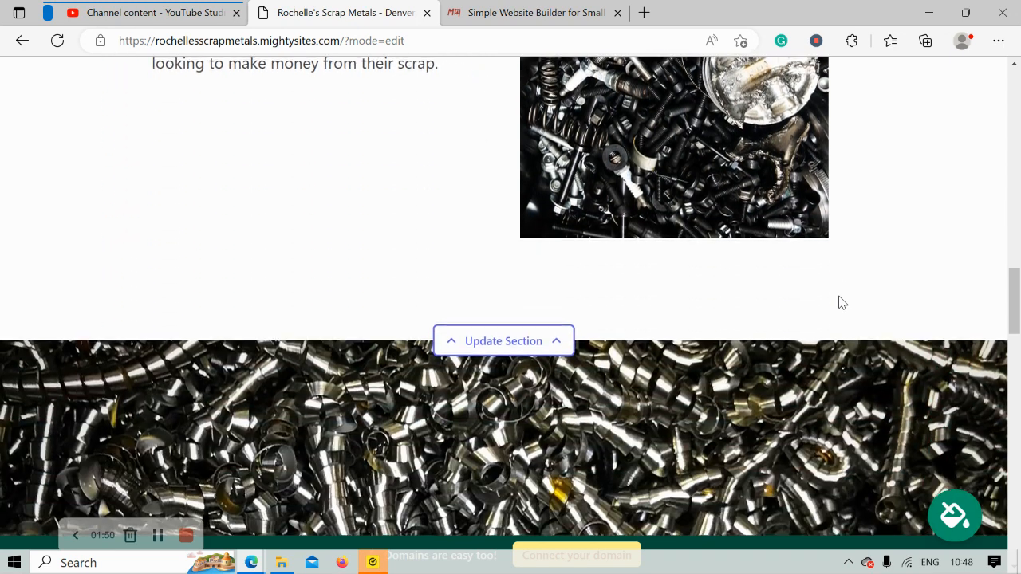
scroll(842, 303, down, 5)
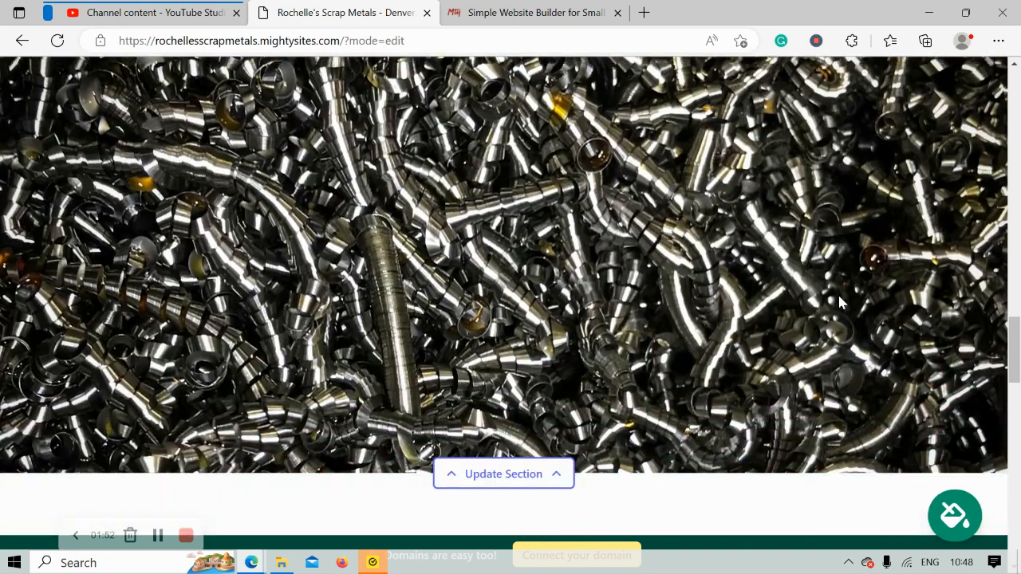
scroll(840, 301, down, 3)
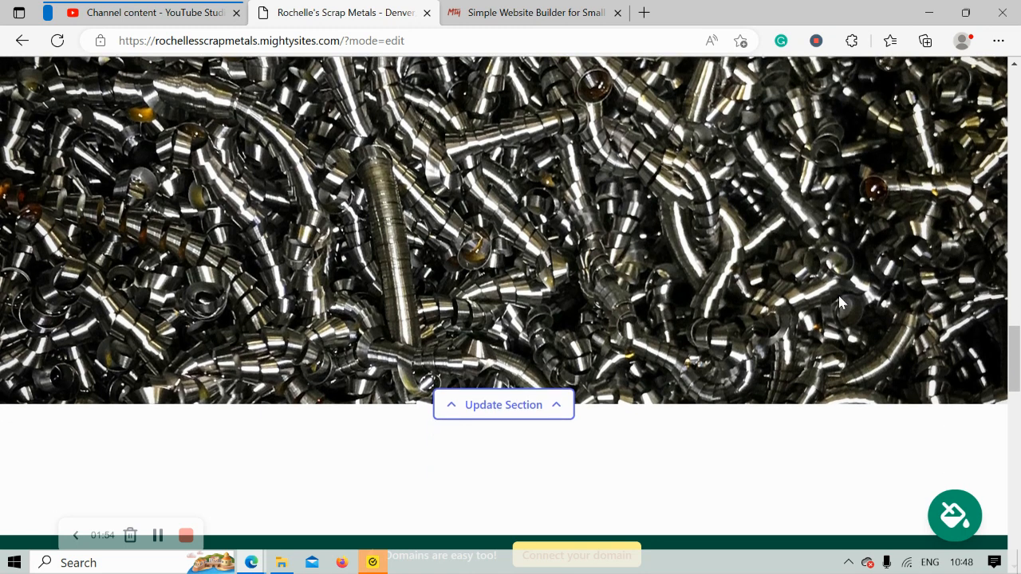
scroll(842, 303, down, 3)
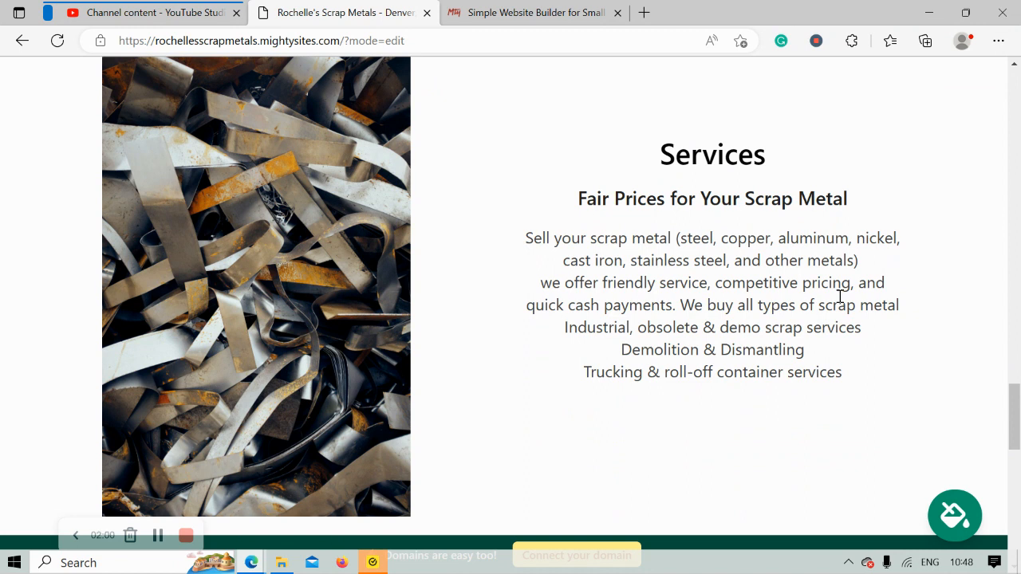
drag(496, 160, 891, 372)
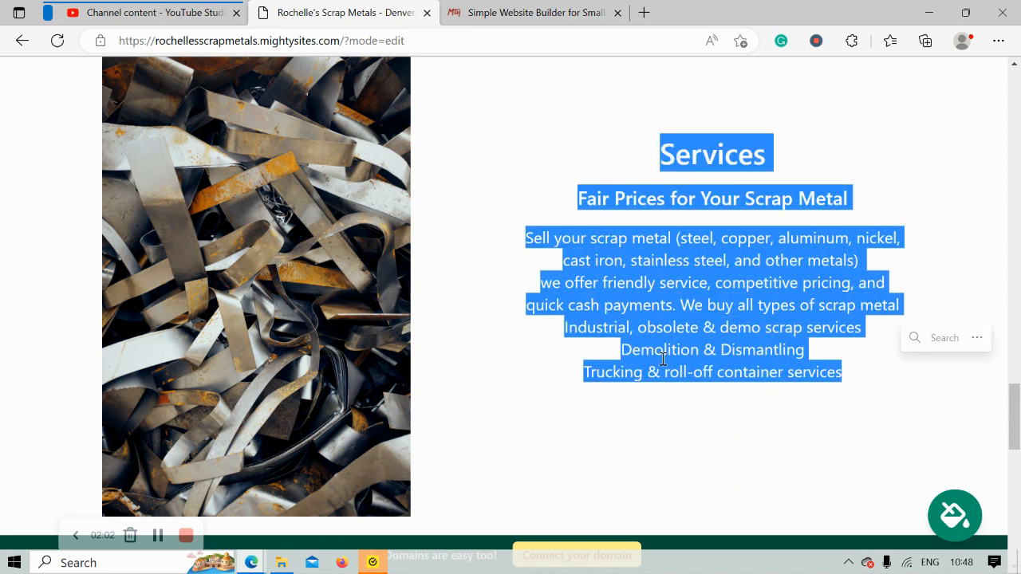
click(662, 359)
scroll(567, 372, down, 5)
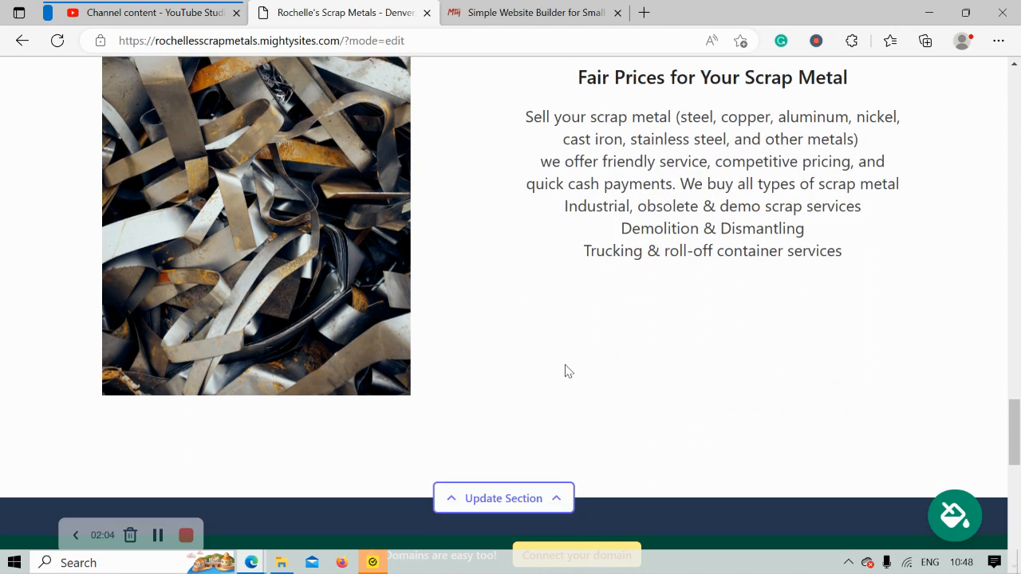
scroll(566, 366, down, 3)
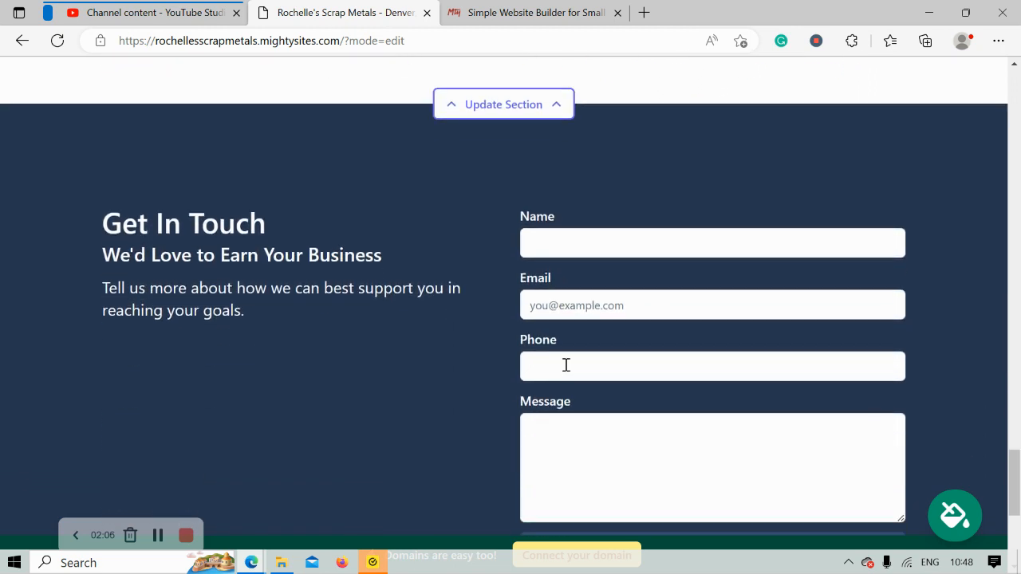
Return to the top and open the location bar's section editor
scroll(566, 370, up, 2)
scroll(566, 367, up, 7)
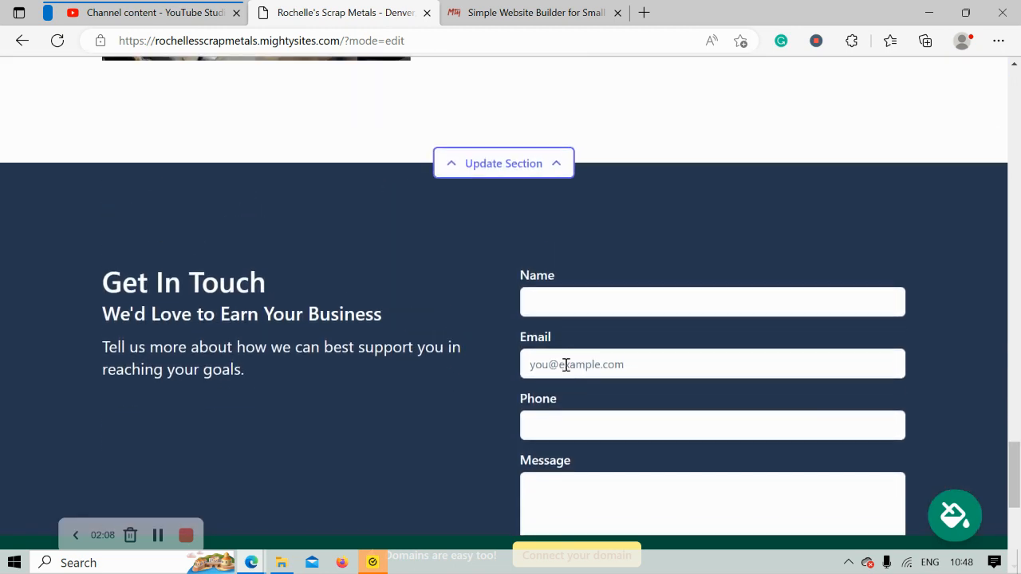
scroll(566, 371, up, 4)
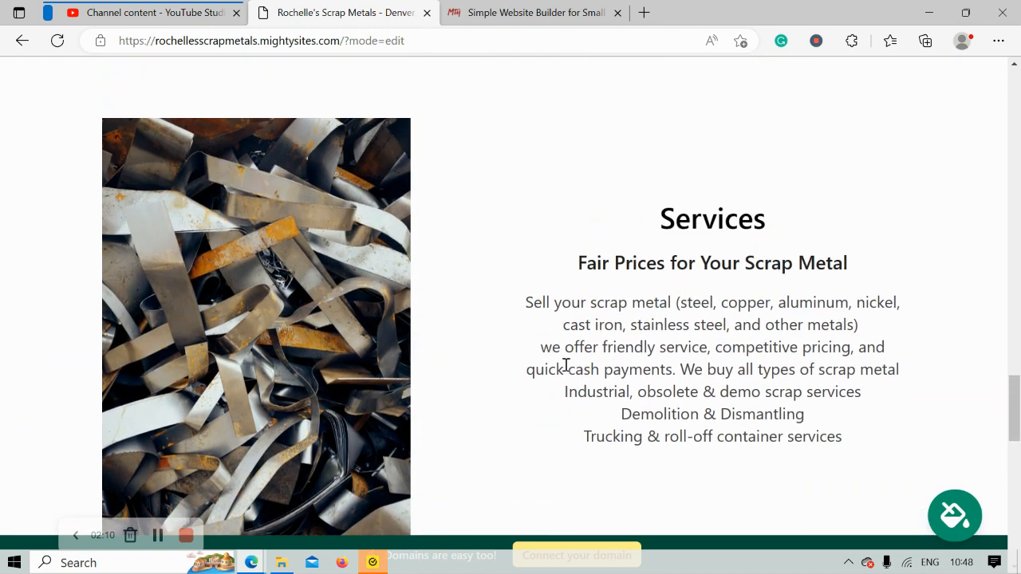
scroll(565, 371, up, 3)
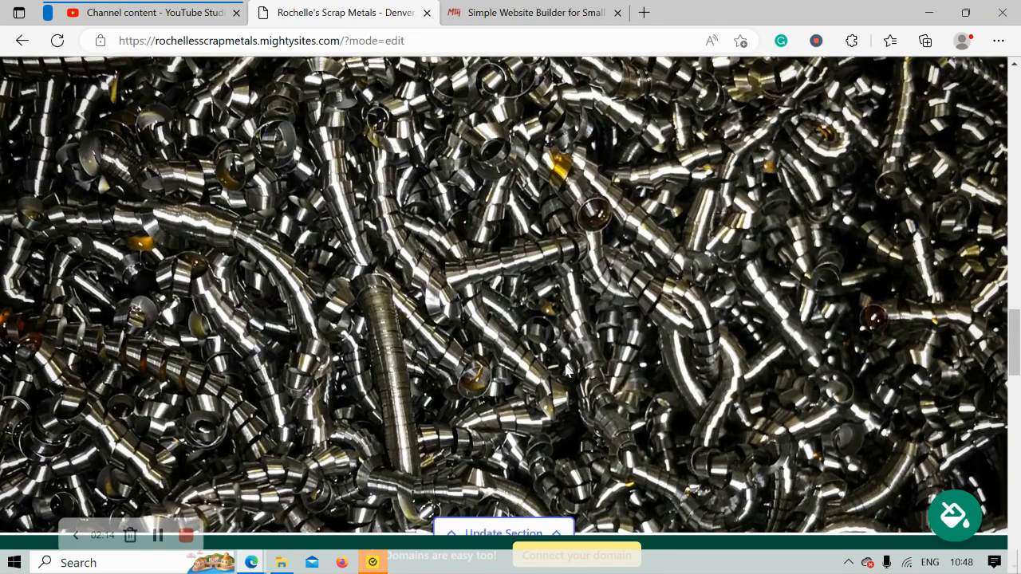
scroll(565, 371, up, 5)
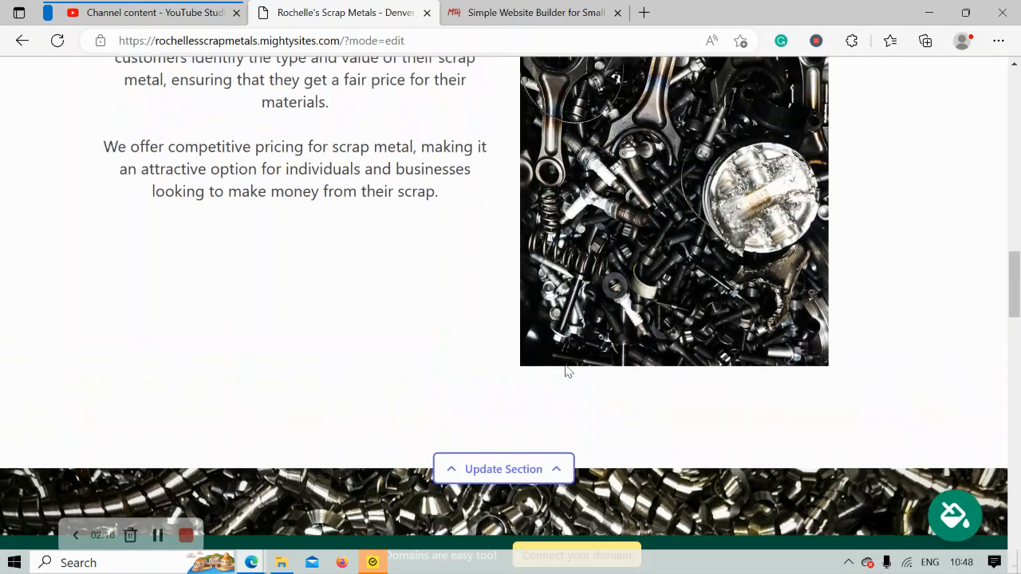
scroll(565, 371, up, 4)
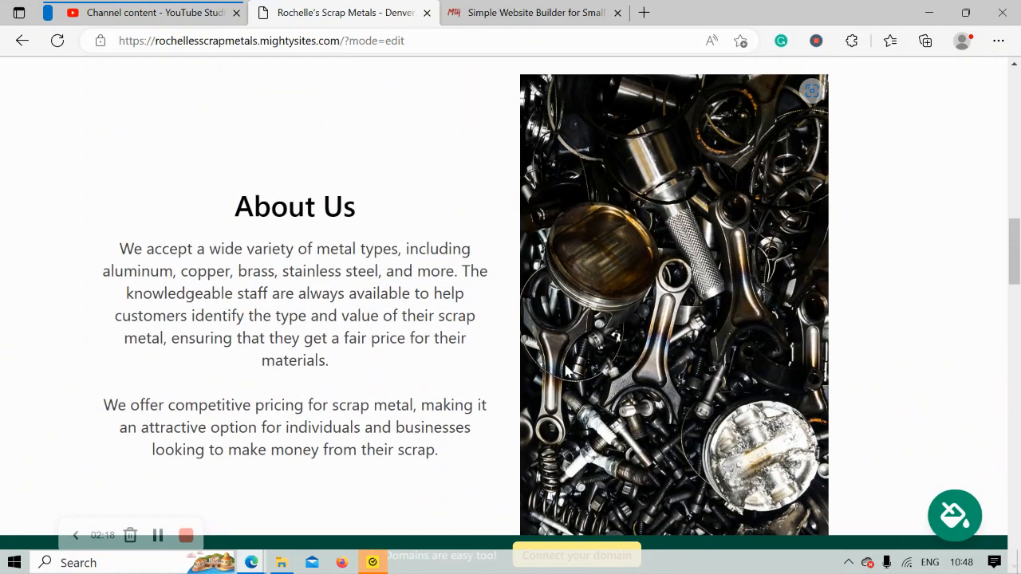
scroll(566, 371, up, 2)
scroll(565, 367, up, 4)
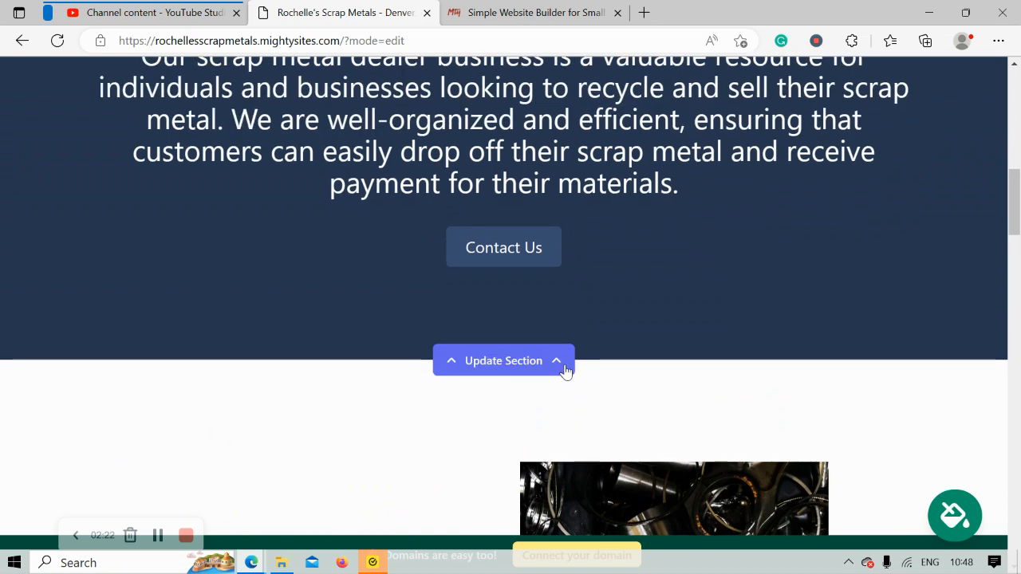
scroll(564, 367, up, 3)
scroll(565, 365, up, 6)
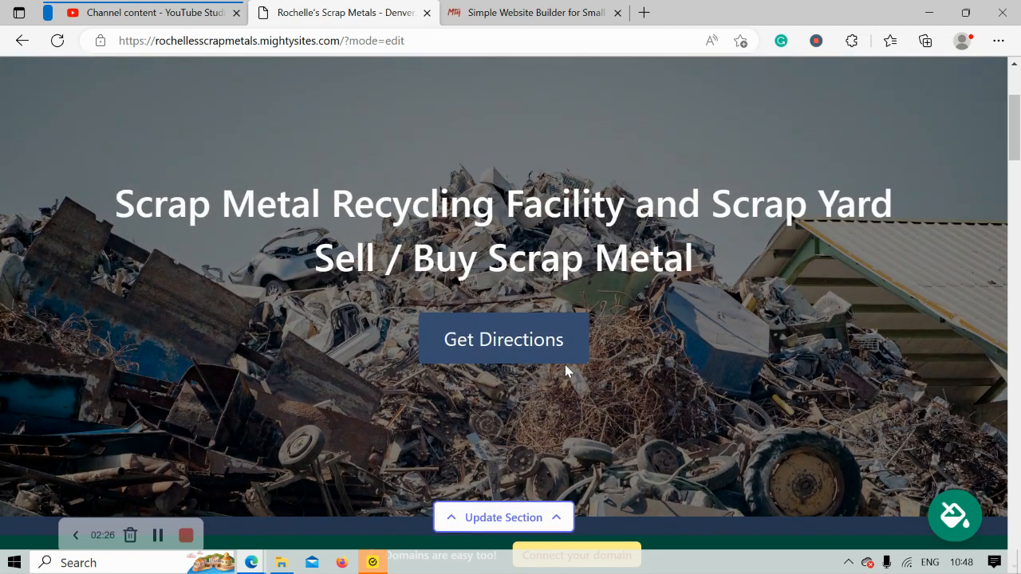
scroll(565, 371, up, 3)
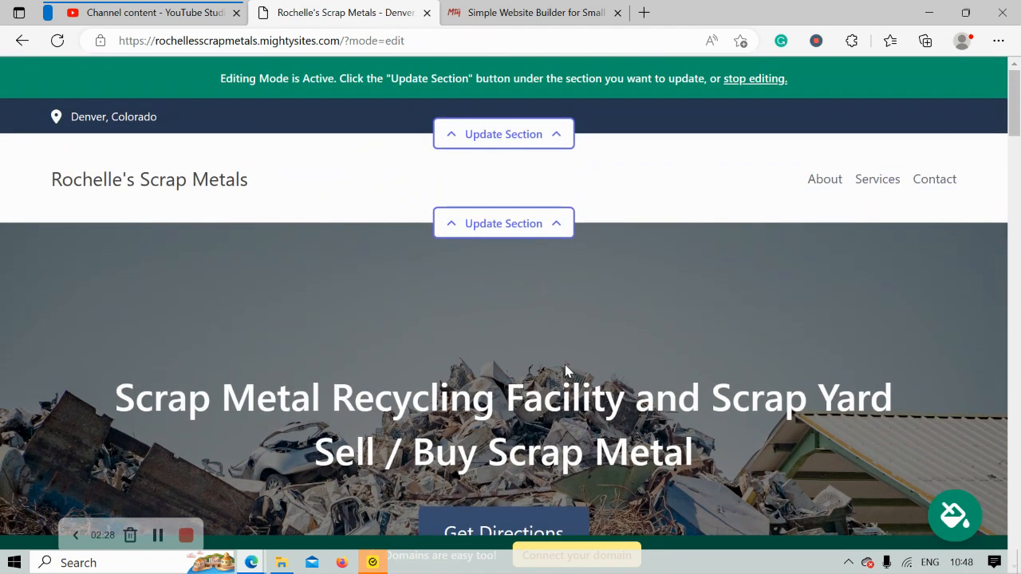
click(511, 134)
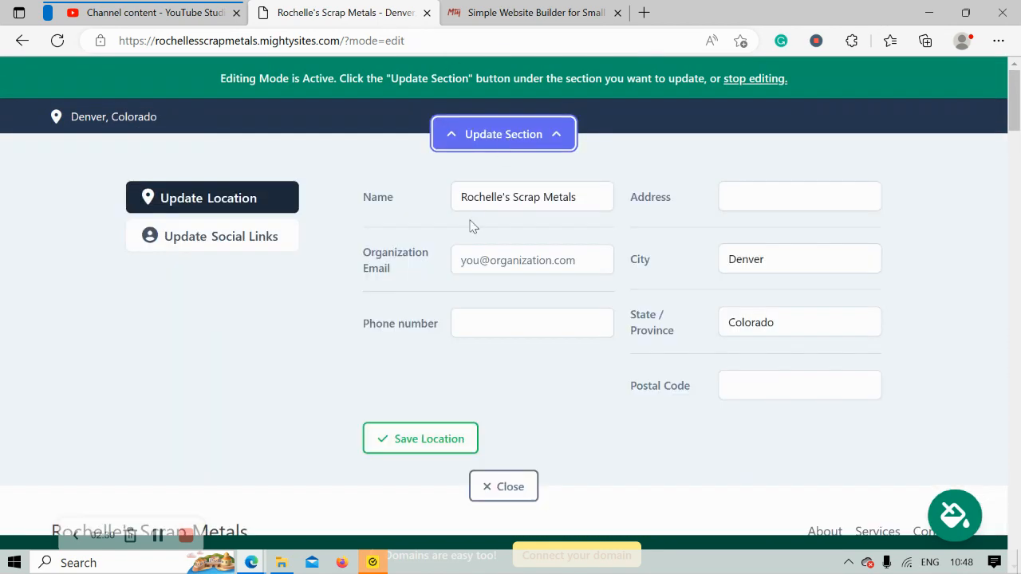
Enter the organization email, show it on the site, and add the phone number
click(514, 260)
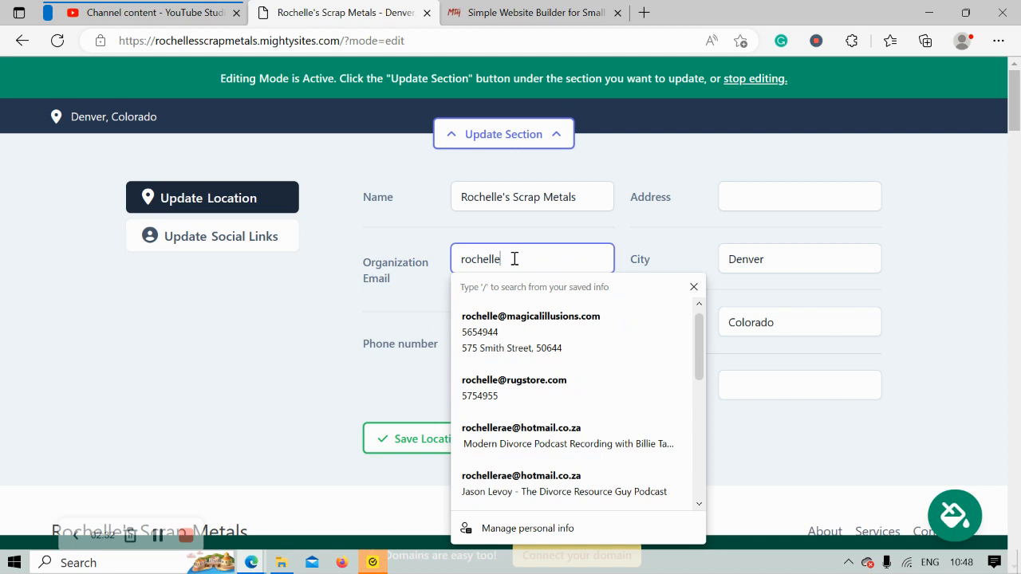
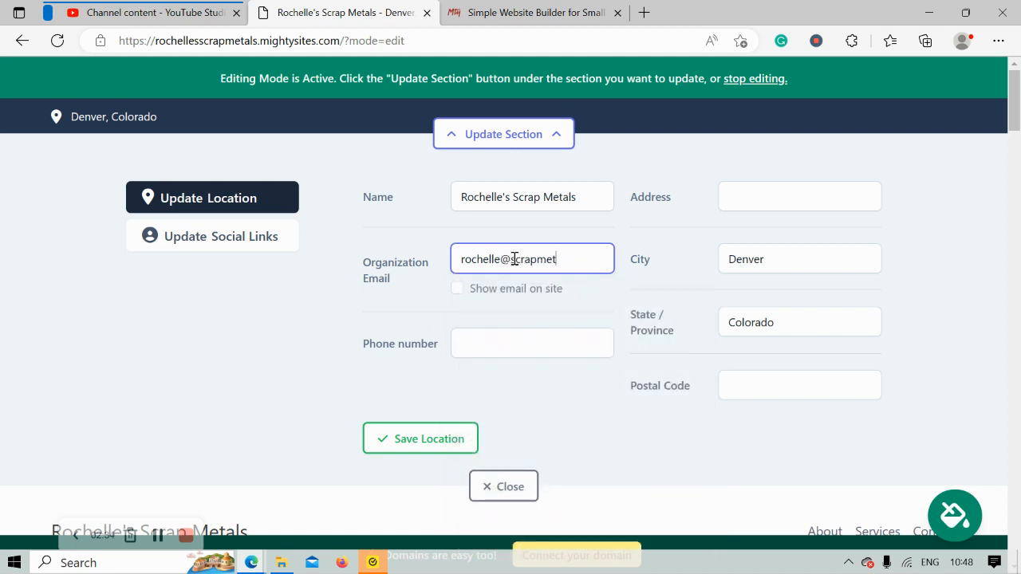
click(457, 291)
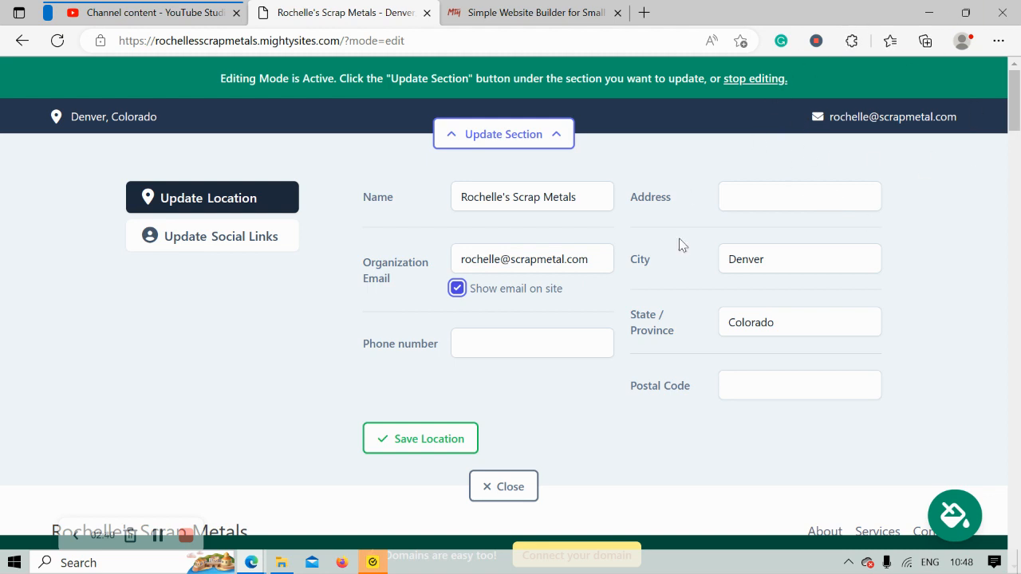
click(526, 342)
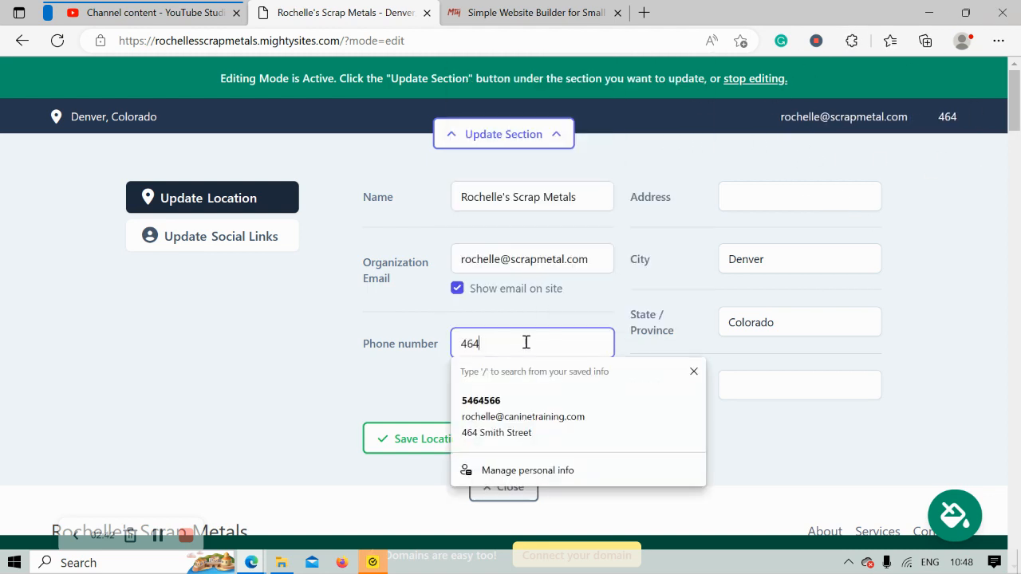
key(BackSpace)
key(BackSpace)
key(BackSpace)
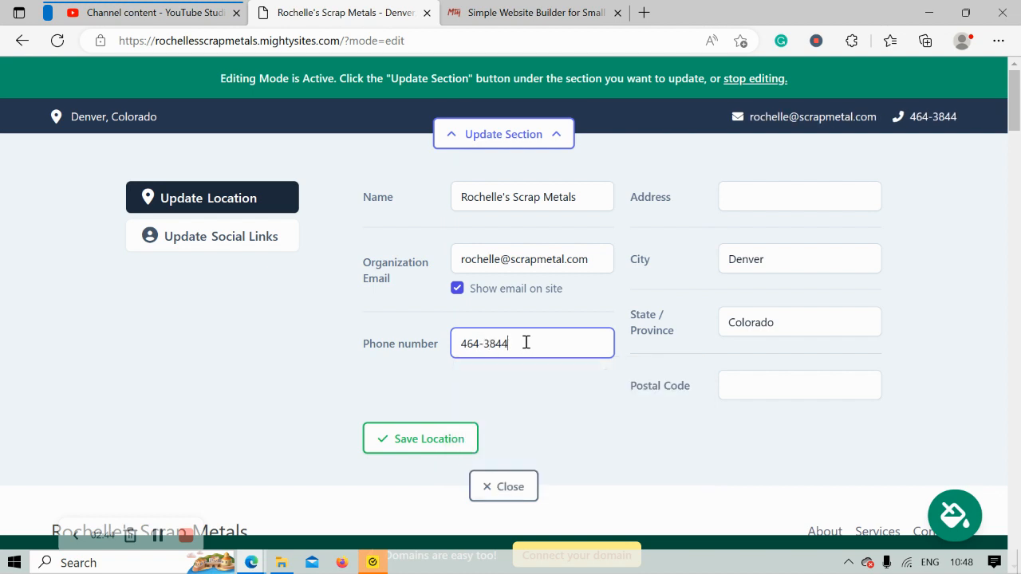
Add the street address and postal code, then save the location
click(755, 199)
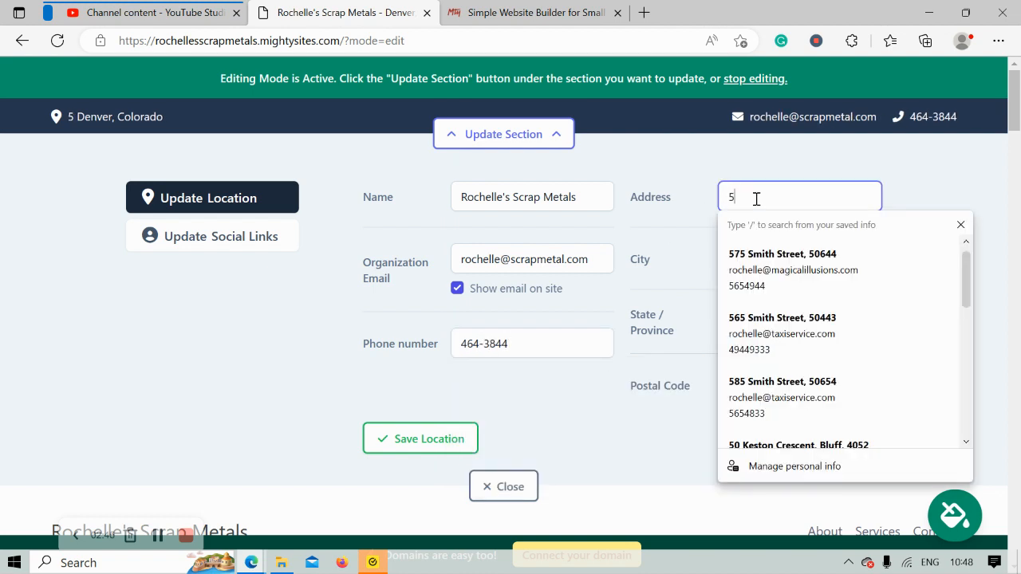
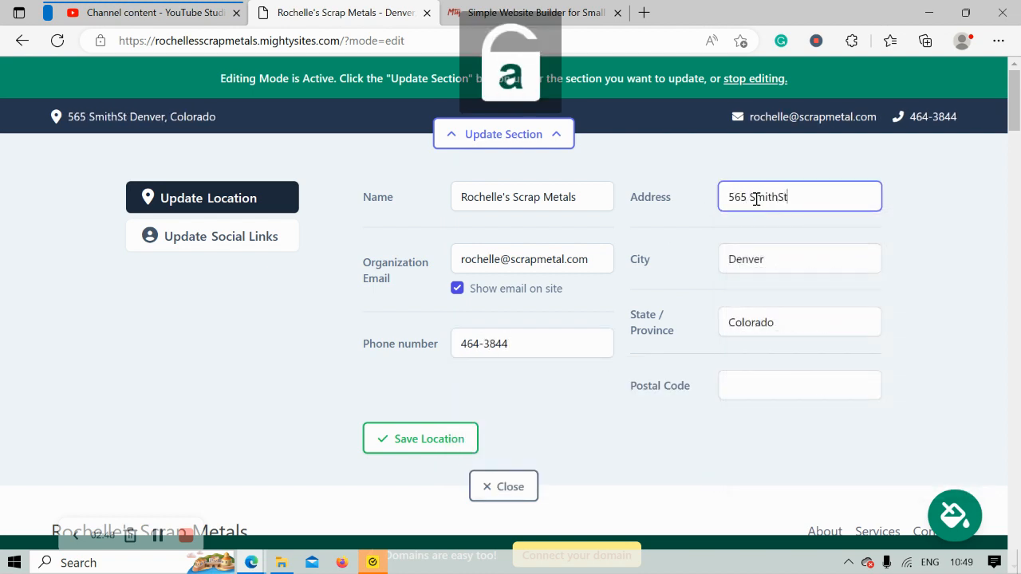
click(675, 422)
click(796, 390)
text(40445)
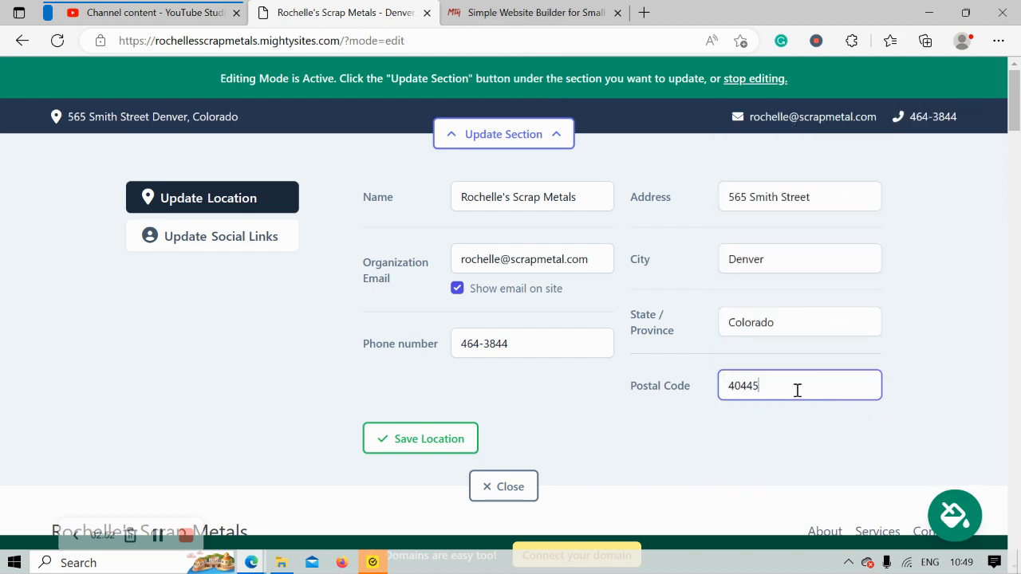
click(958, 166)
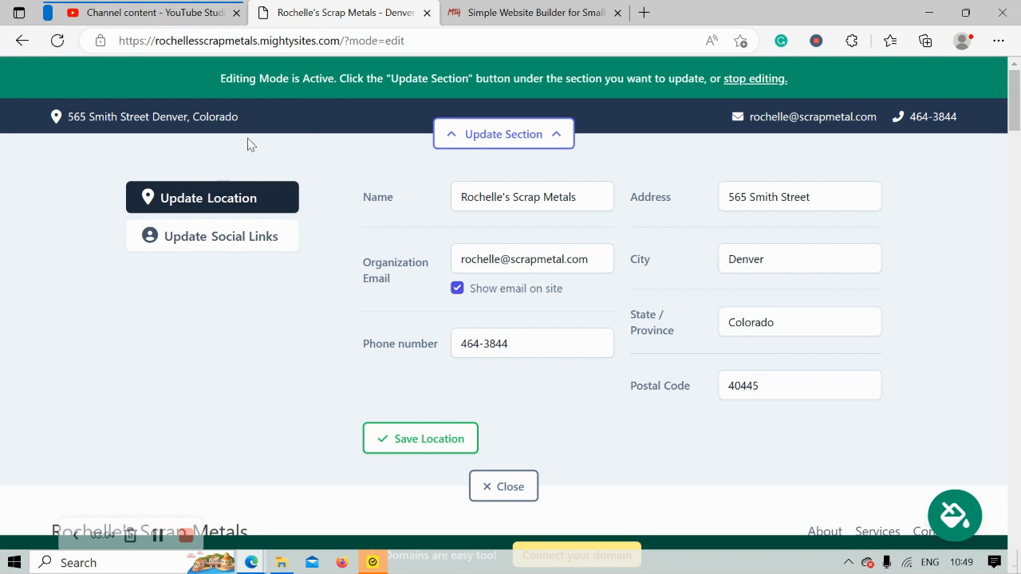
click(398, 441)
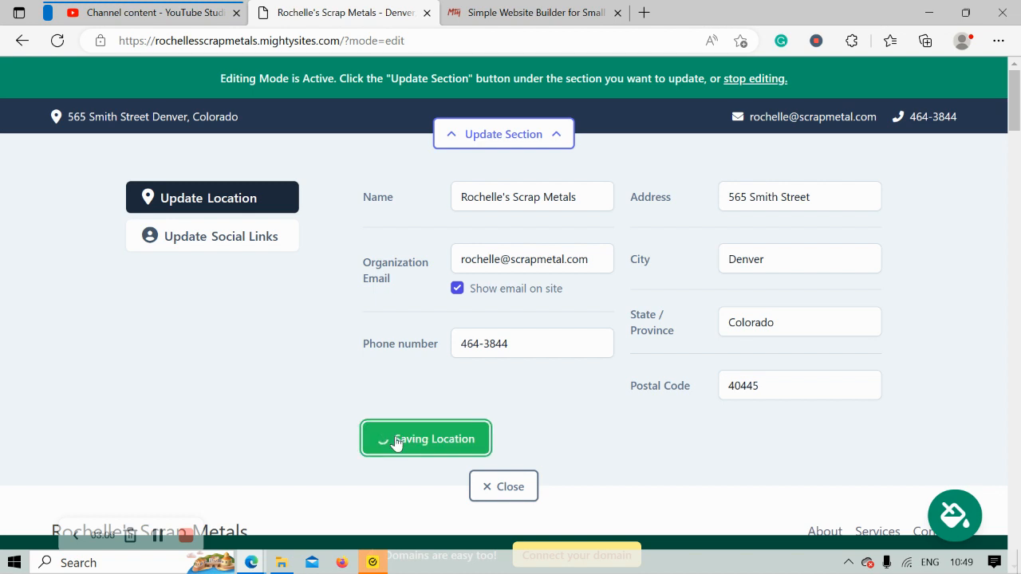
Test the address's directions link, then return to the site
click(196, 118)
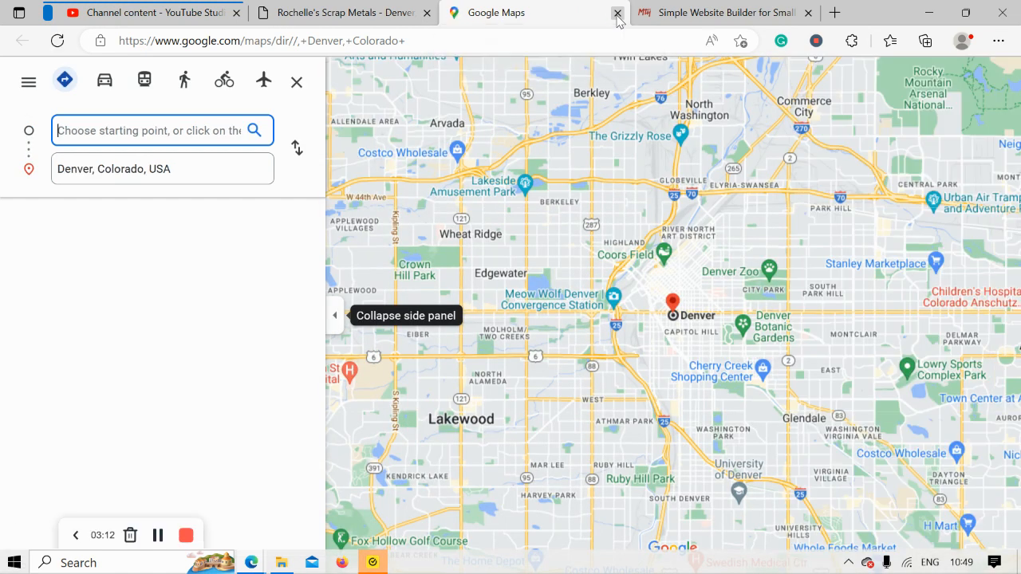
click(618, 14)
click(242, 239)
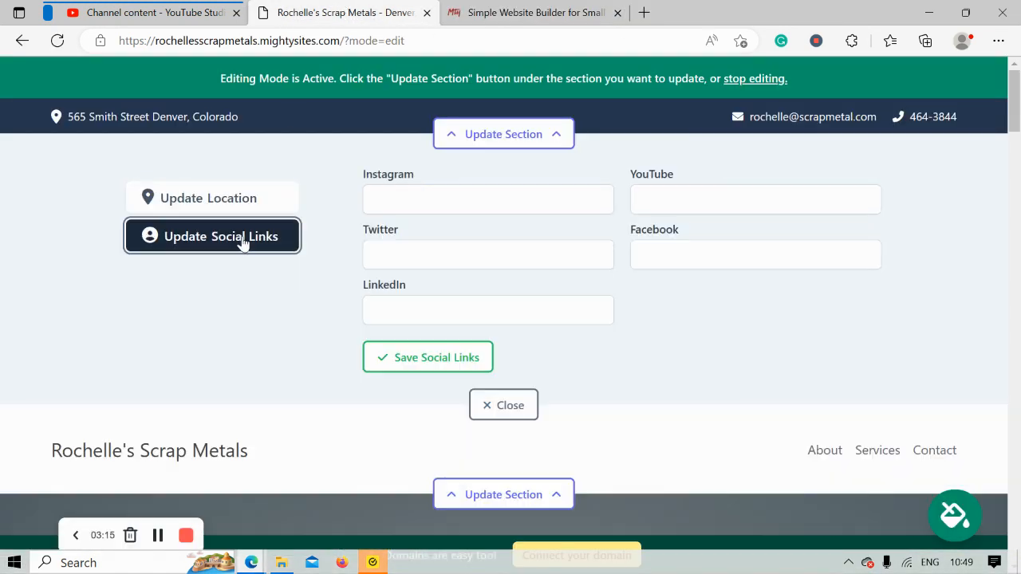
Set the Instagram link to mightysites, save the social links and close the editor
click(444, 197)
text(mightysites)
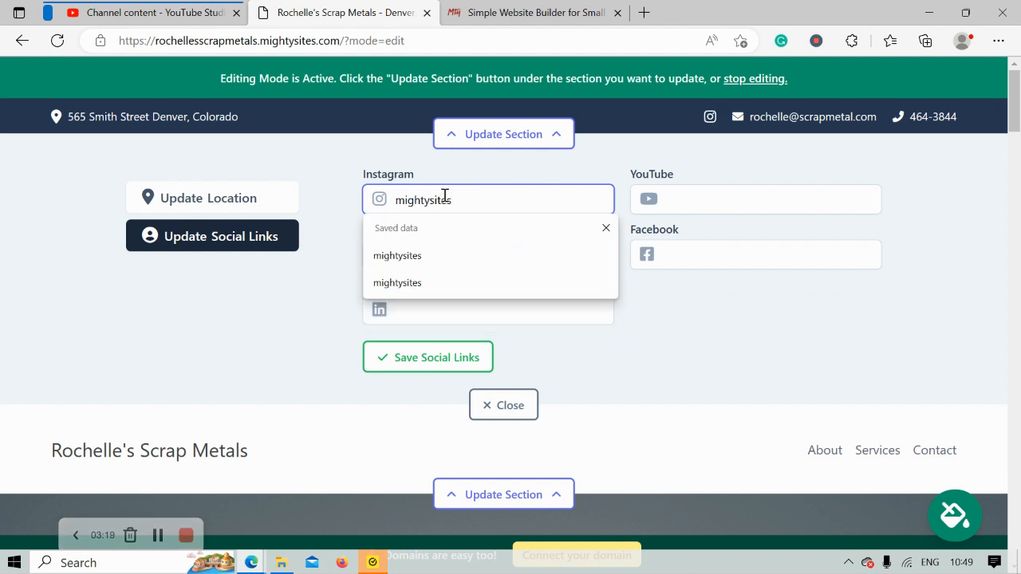
click(655, 320)
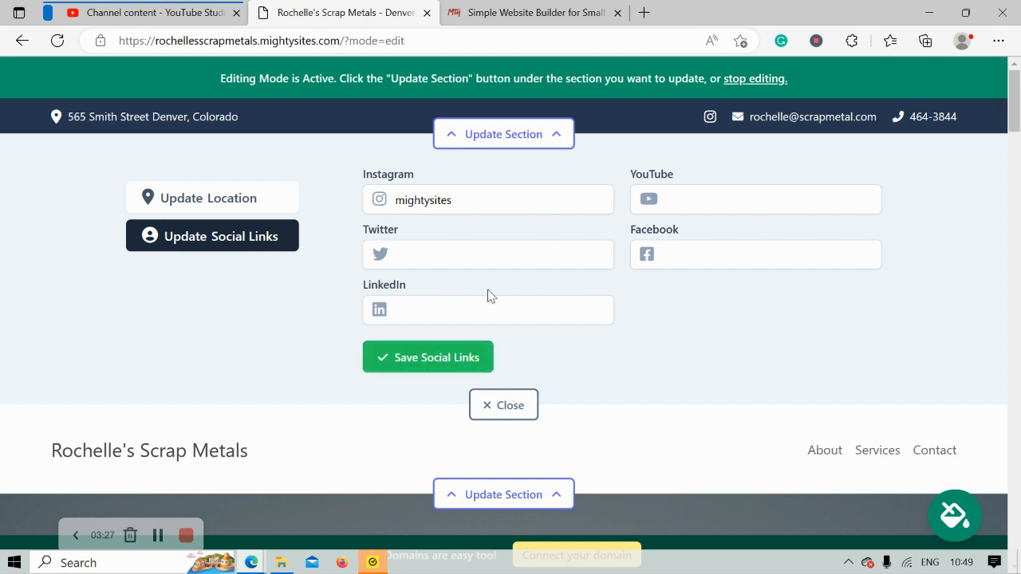
click(483, 357)
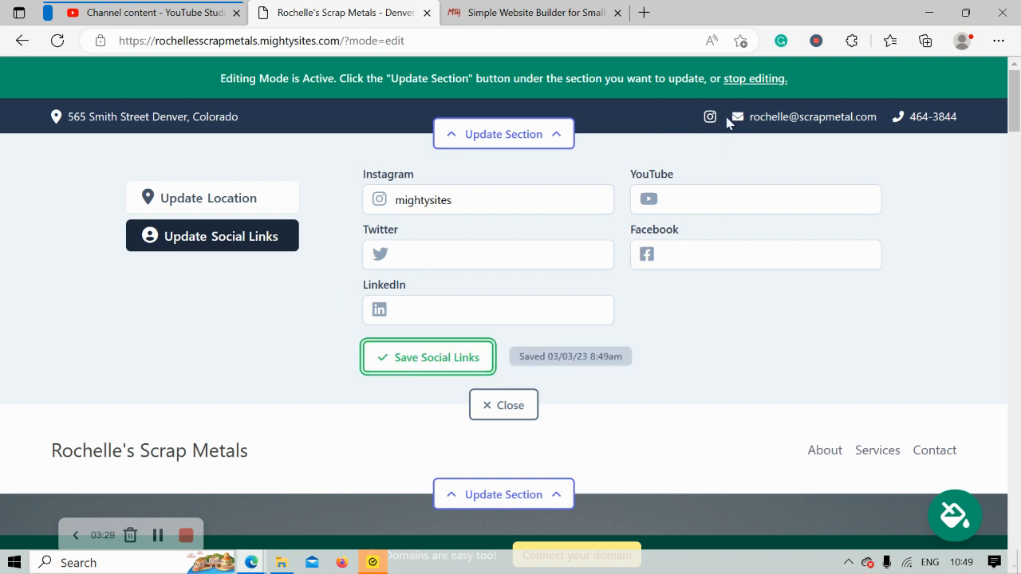
click(495, 425)
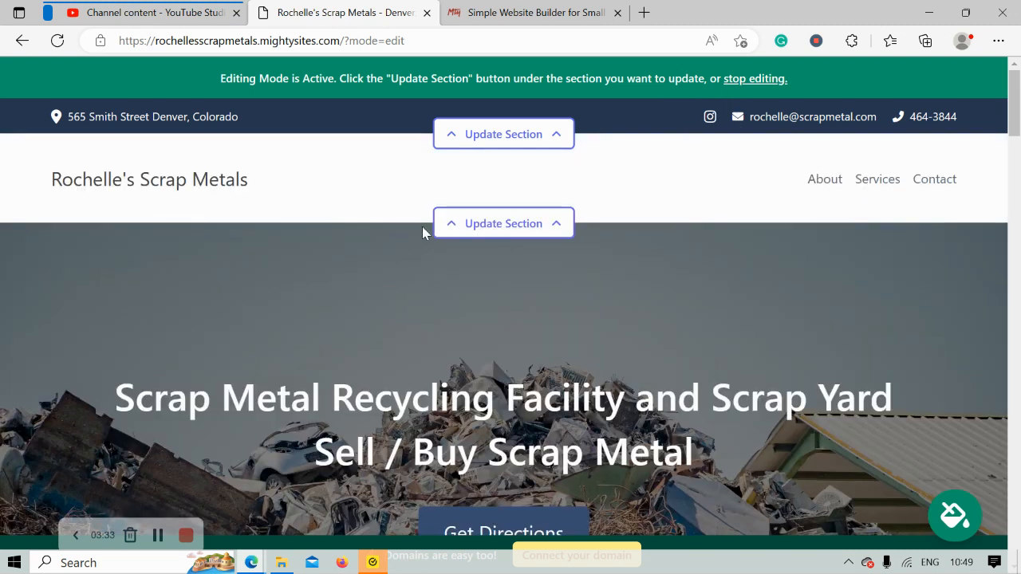
click(523, 223)
Upload the Mighty Sites logo from Pictures as the header logo, save it and close
click(248, 327)
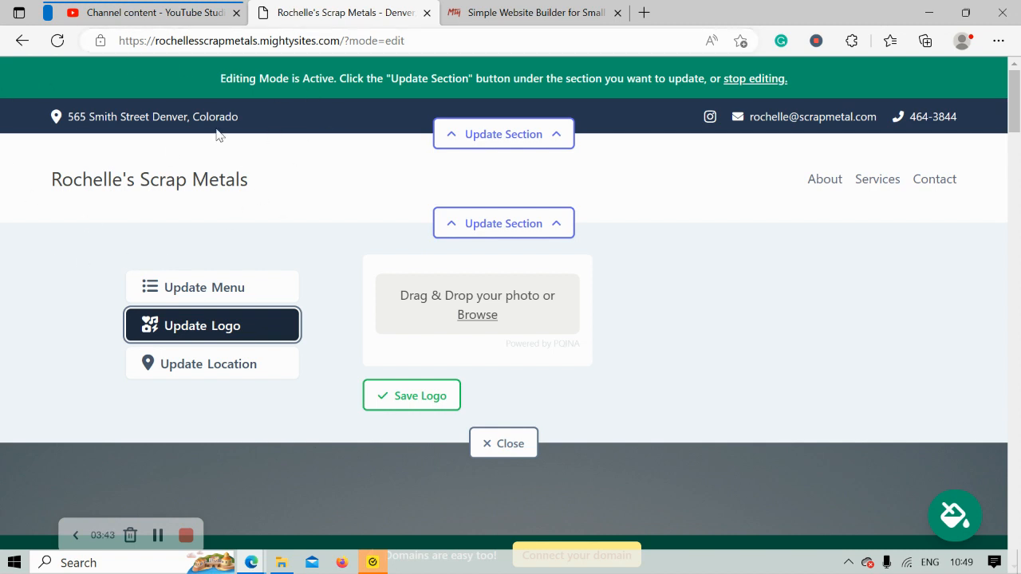
click(489, 314)
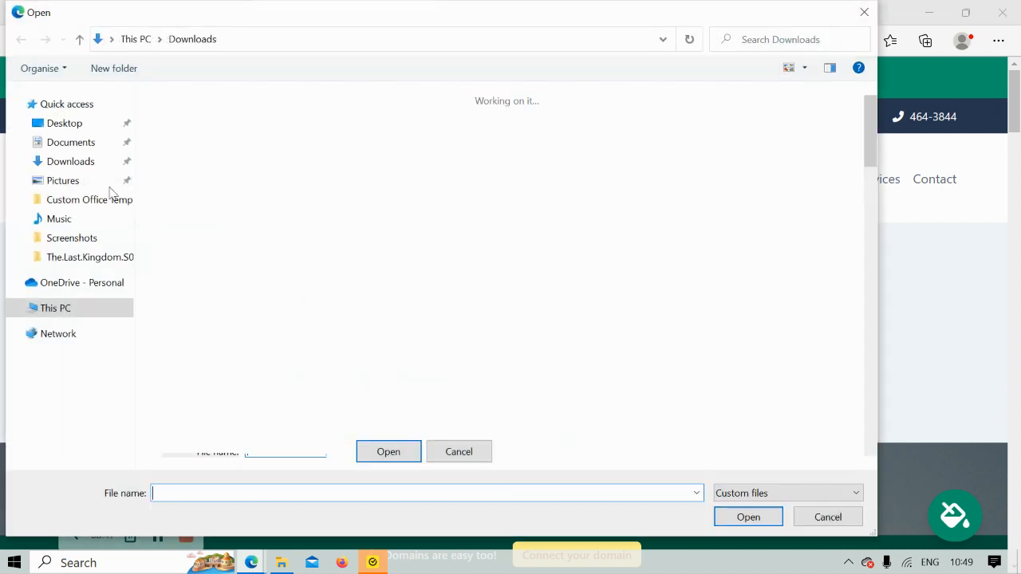
click(62, 180)
double_click(568, 156)
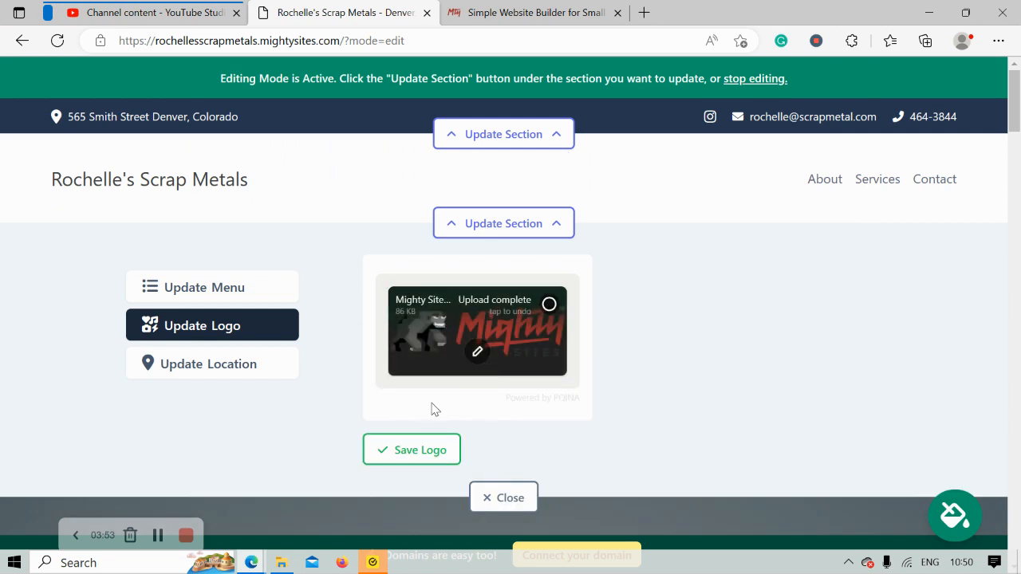
click(418, 452)
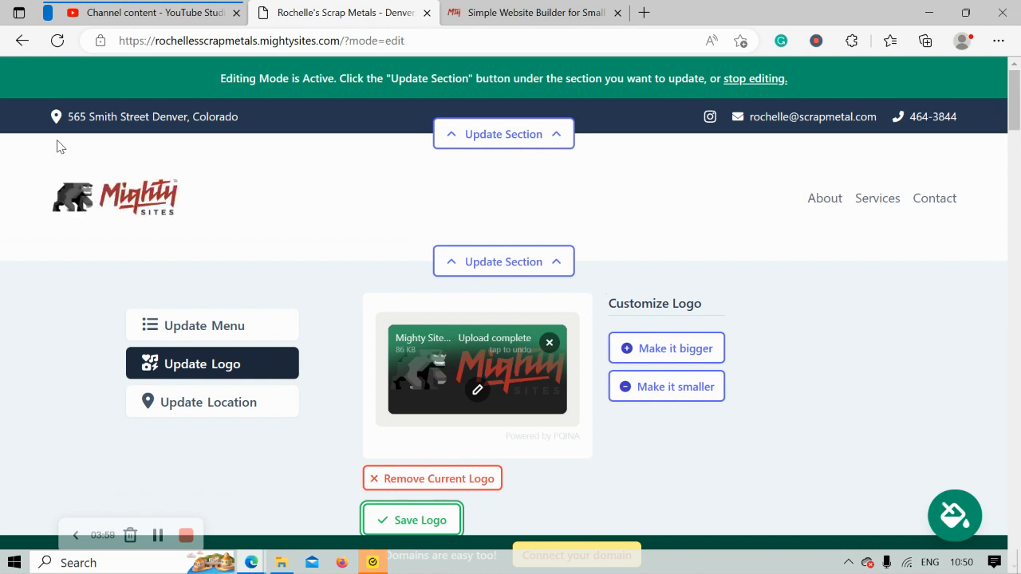
scroll(56, 146, down, 1)
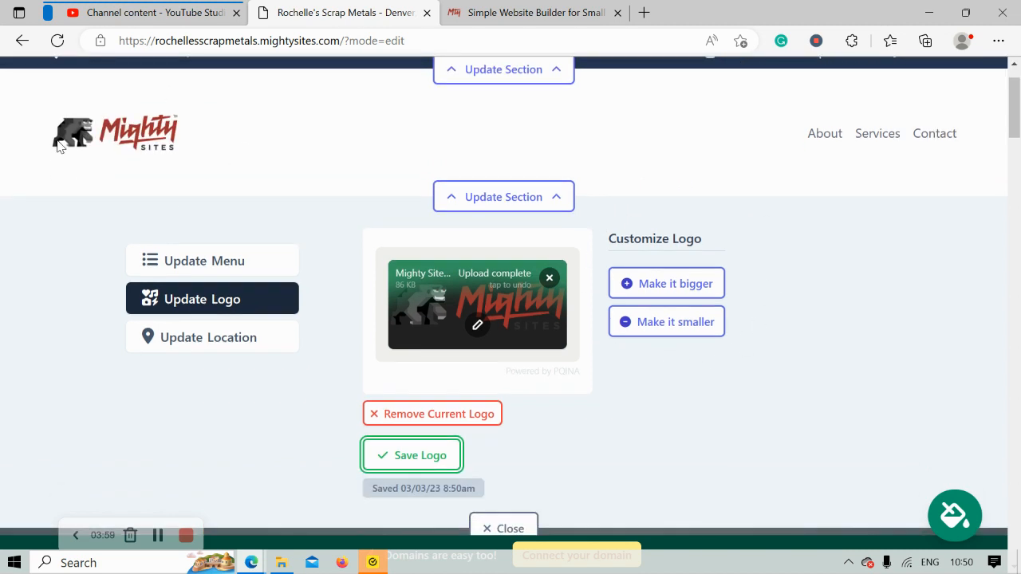
click(504, 528)
scroll(586, 231, down, 3)
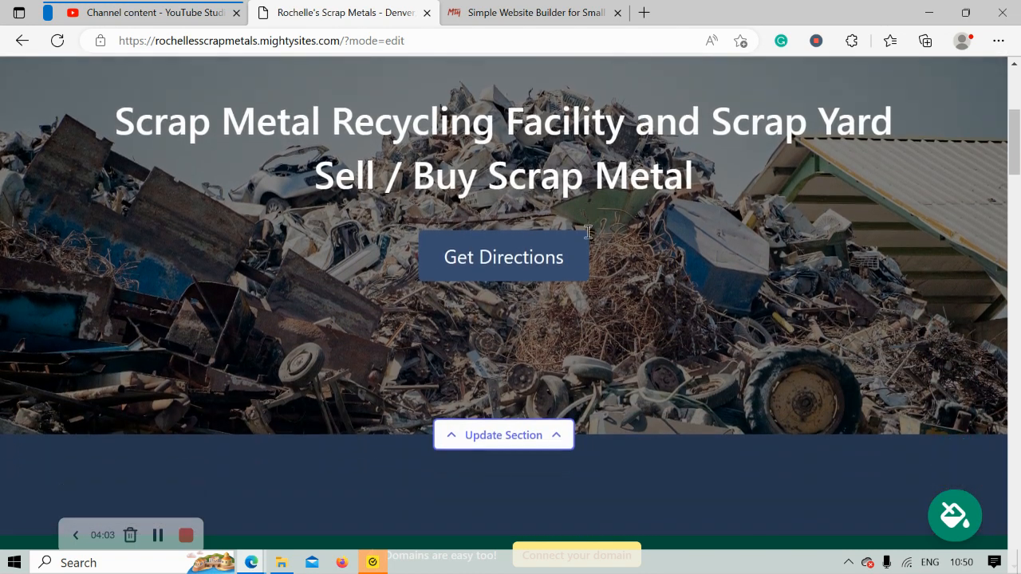
Scroll to About Us, open the theme chooser and preview the teal theme
scroll(588, 231, down, 4)
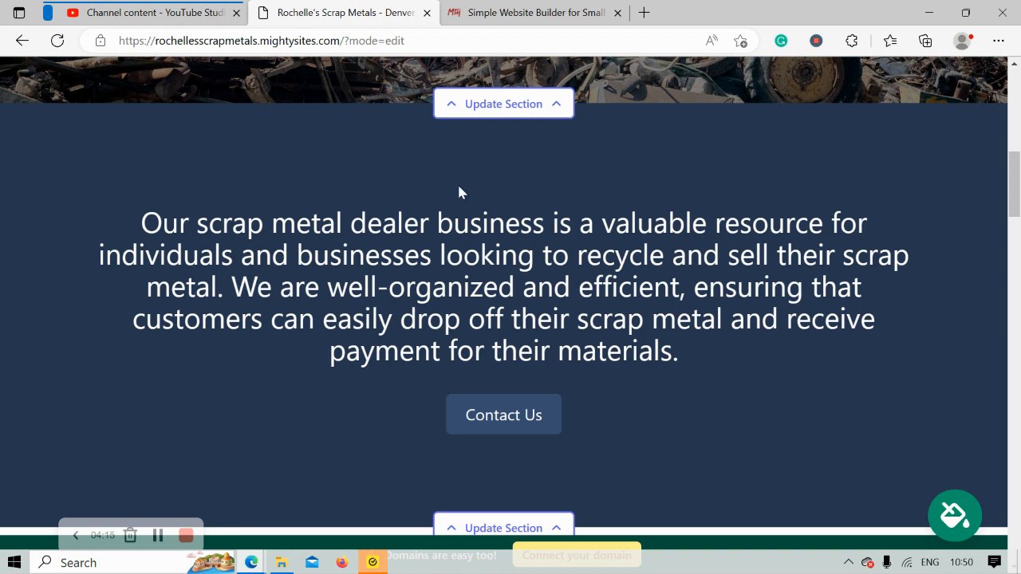
scroll(682, 162, down, 4)
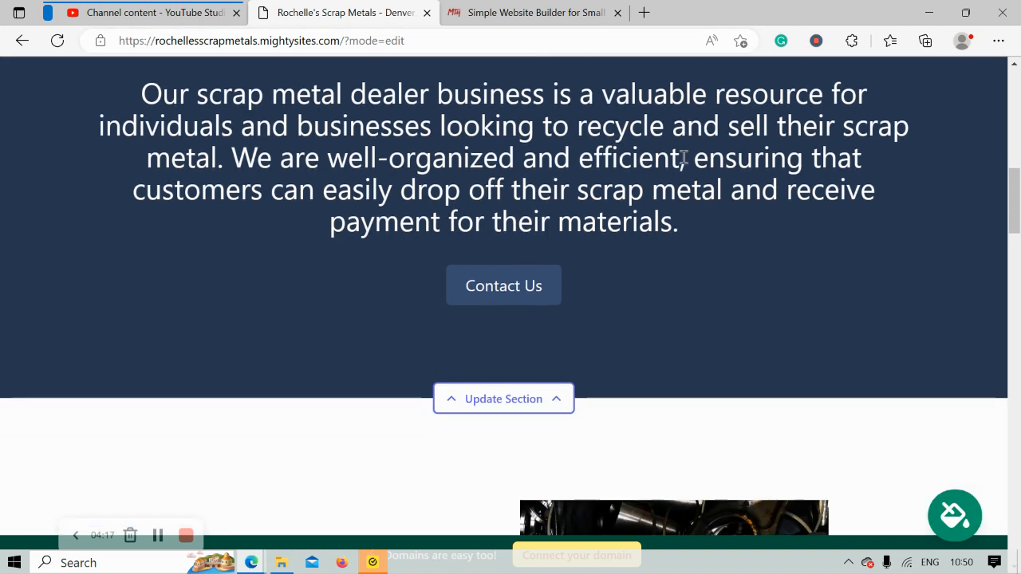
scroll(682, 163, down, 3)
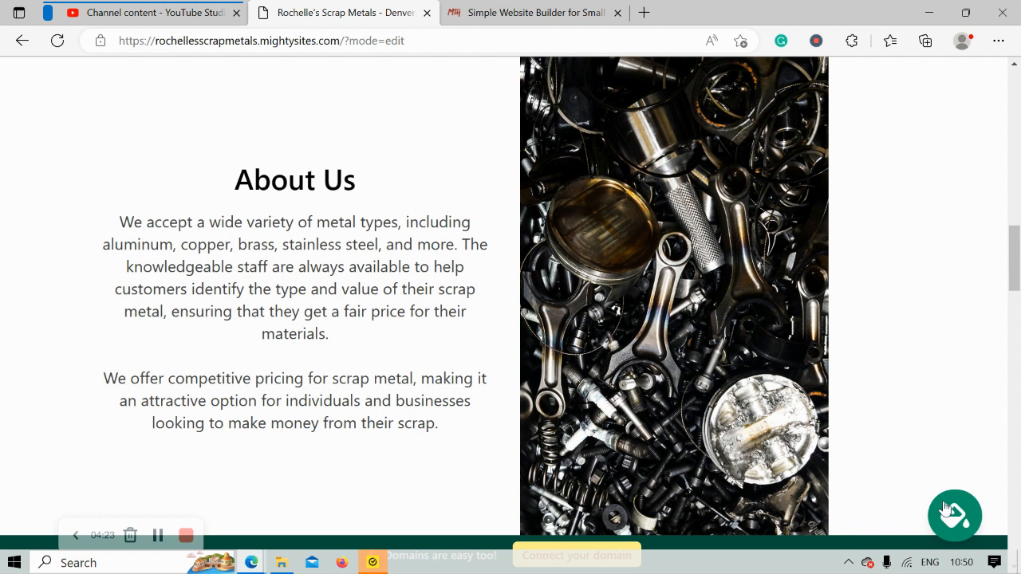
click(948, 511)
click(333, 482)
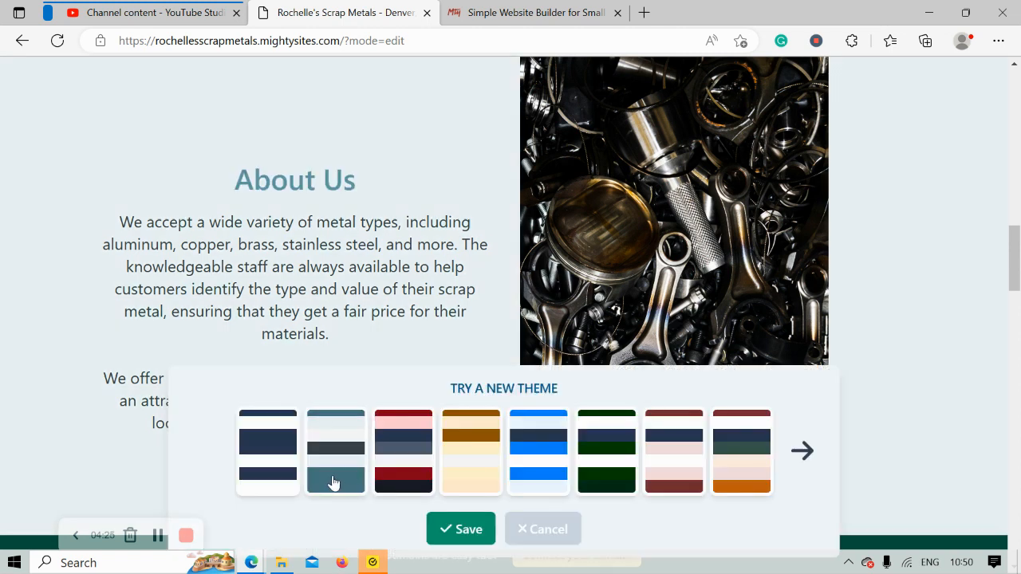
Preview the blue and dark-green themes, then save dark green as the site theme
click(536, 445)
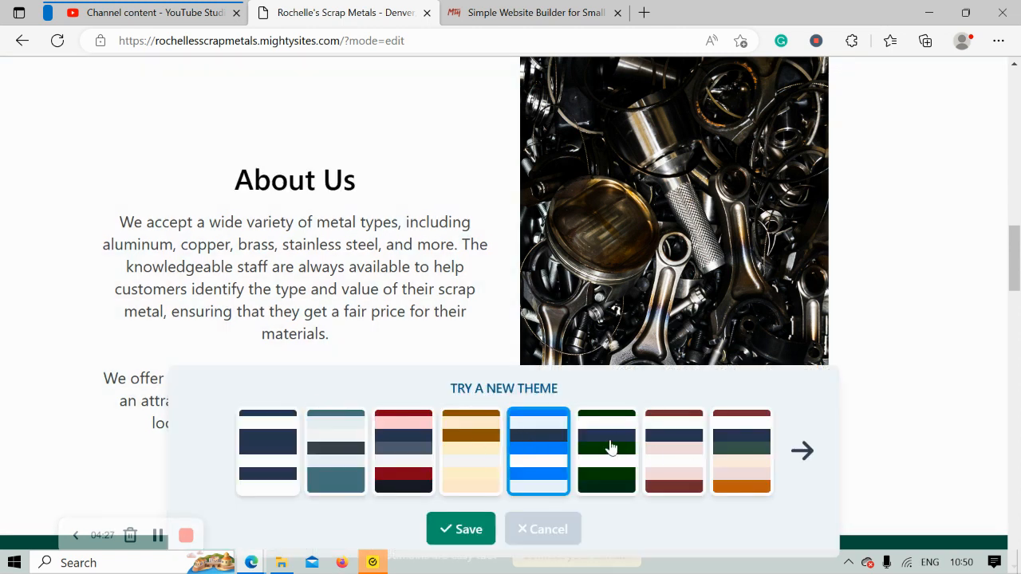
click(599, 445)
scroll(598, 447, up, 10)
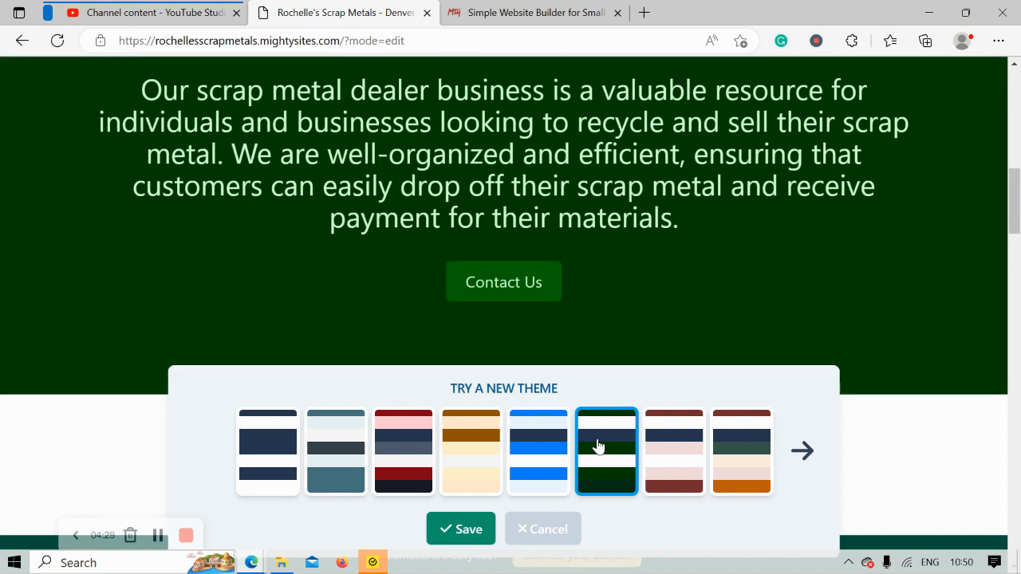
scroll(598, 445, up, 5)
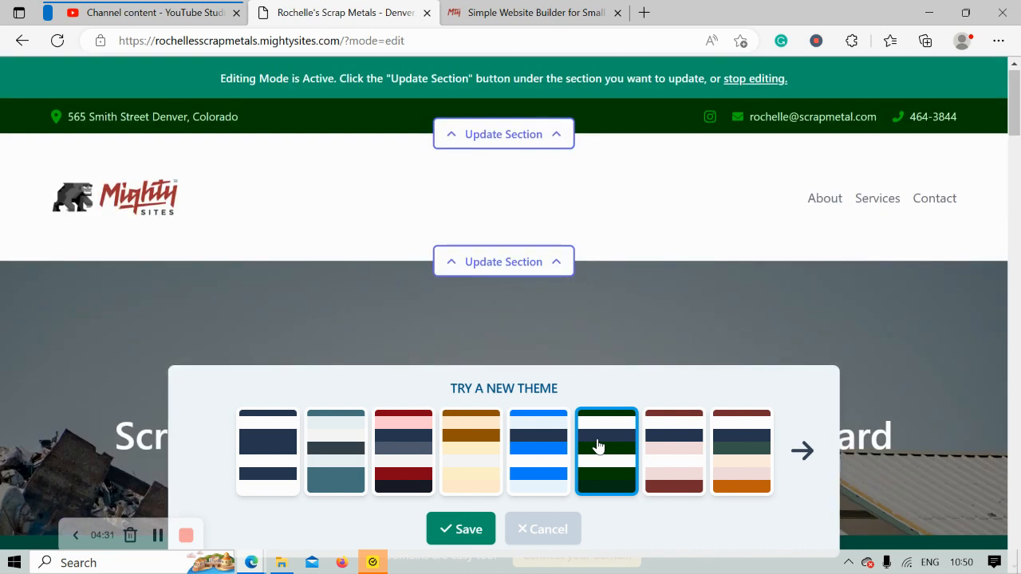
click(460, 530)
scroll(761, 179, down, 3)
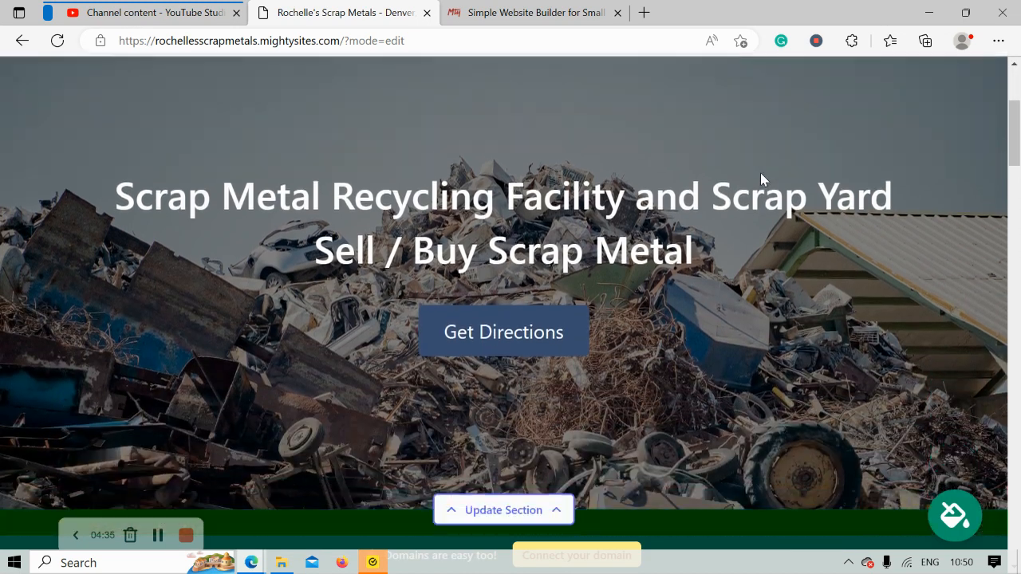
scroll(761, 173, down, 1)
scroll(760, 173, up, 1)
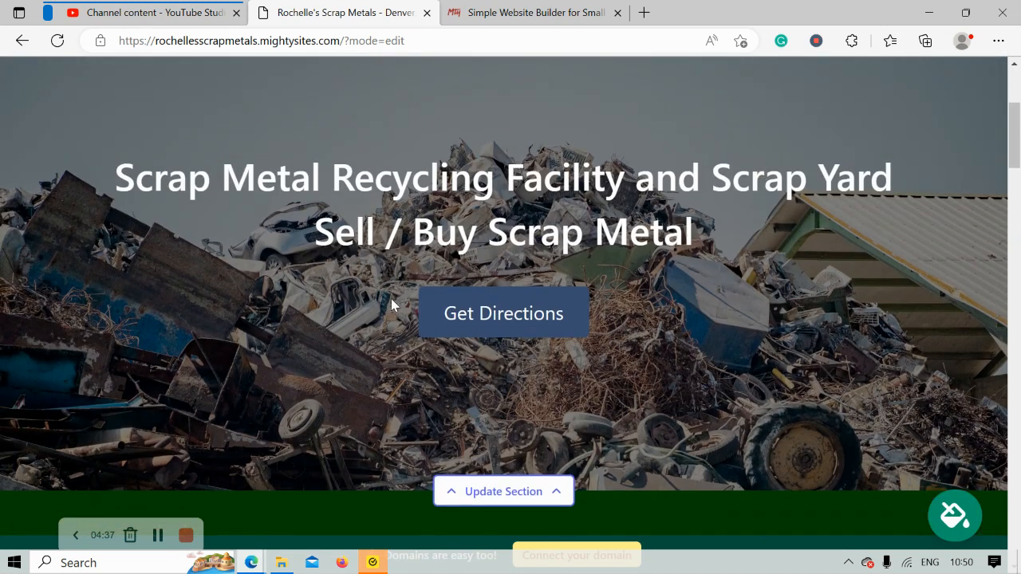
scroll(398, 327, down, 1)
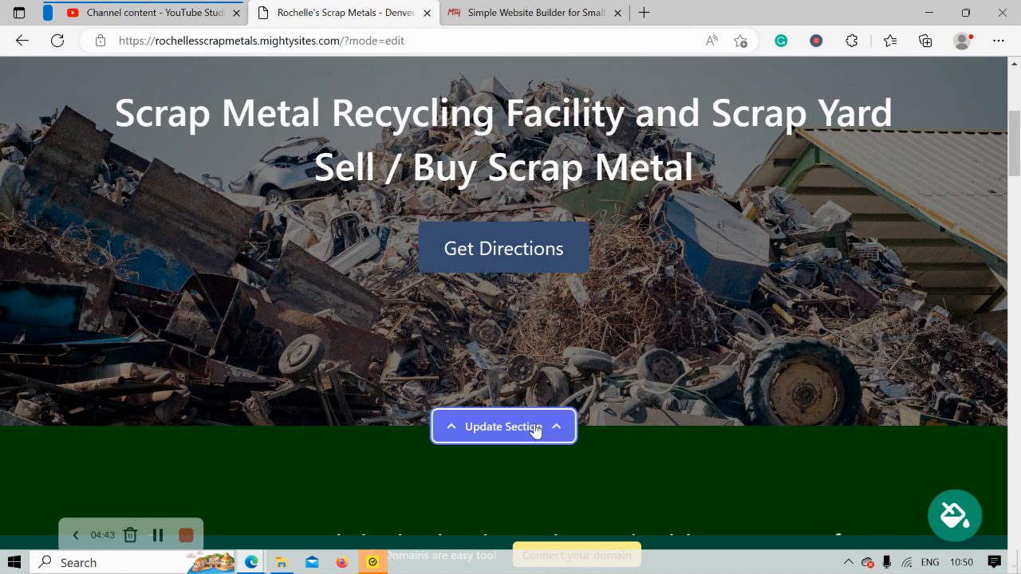
Bring up the hero image replacement options and the stock photo library
click(534, 430)
scroll(741, 272, down, 2)
click(236, 410)
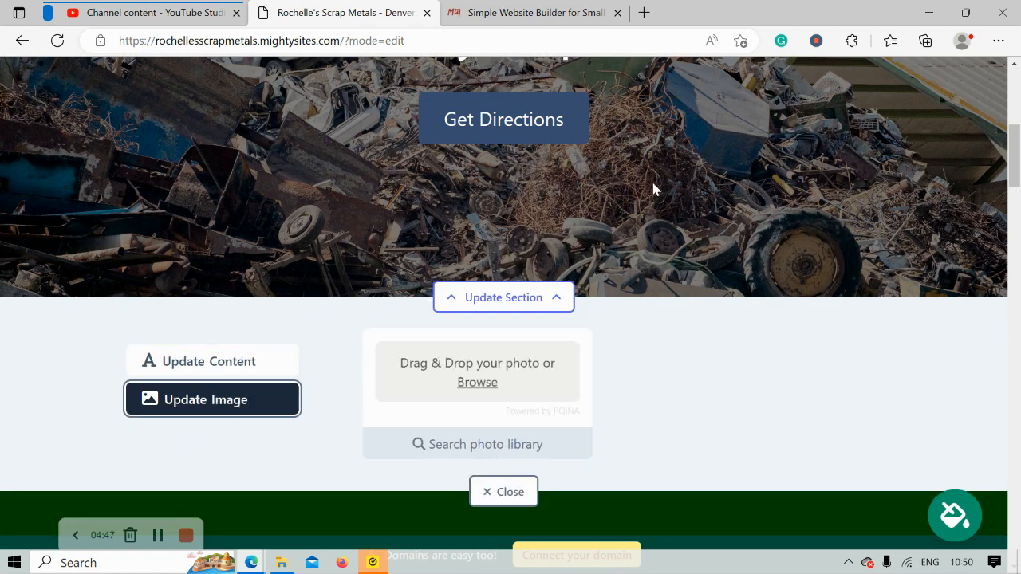
scroll(840, 145, up, 3)
scroll(840, 145, down, 5)
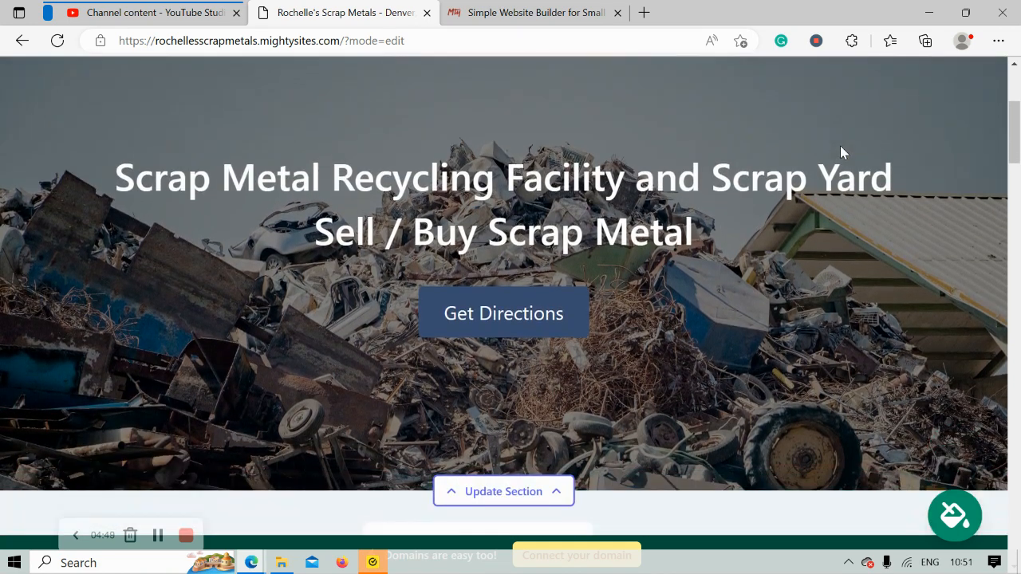
scroll(840, 146, up, 2)
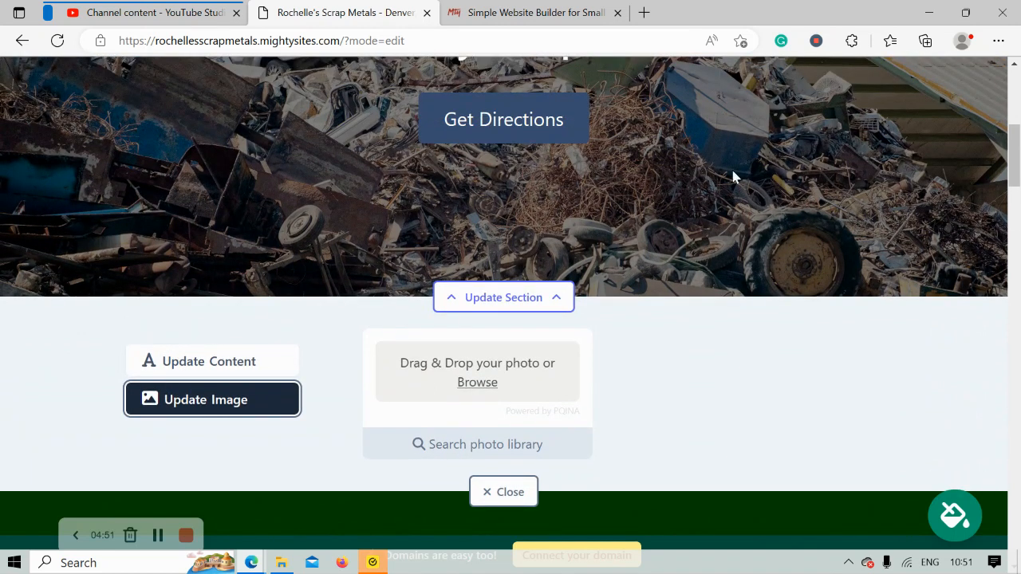
click(459, 461)
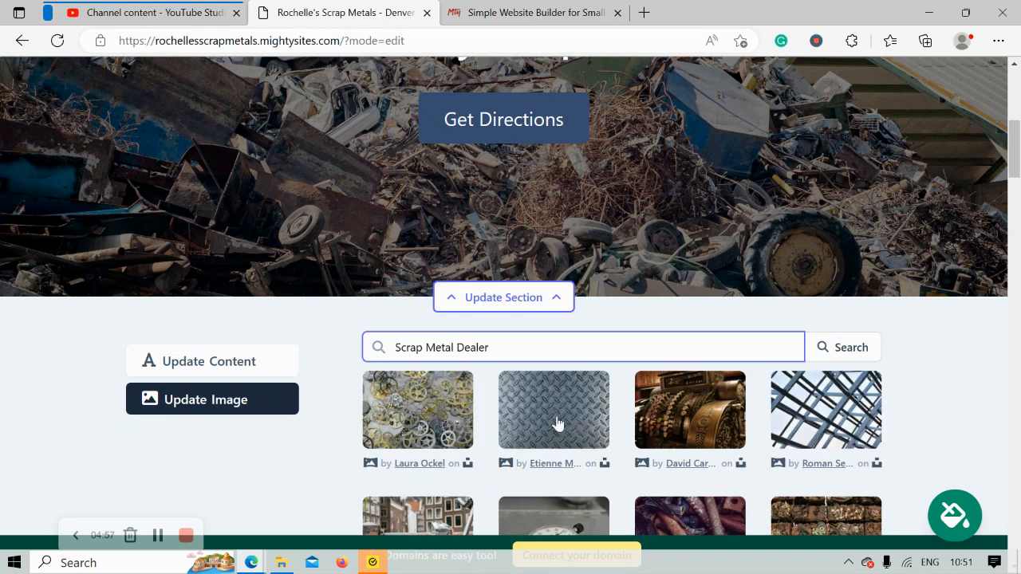
Search the library for Scrap Metal Dealer and select the stacked crushed-cars photo
click(926, 402)
scroll(925, 403, down, 2)
scroll(926, 403, down, 1)
scroll(926, 402, down, 1)
scroll(809, 349, up, 1)
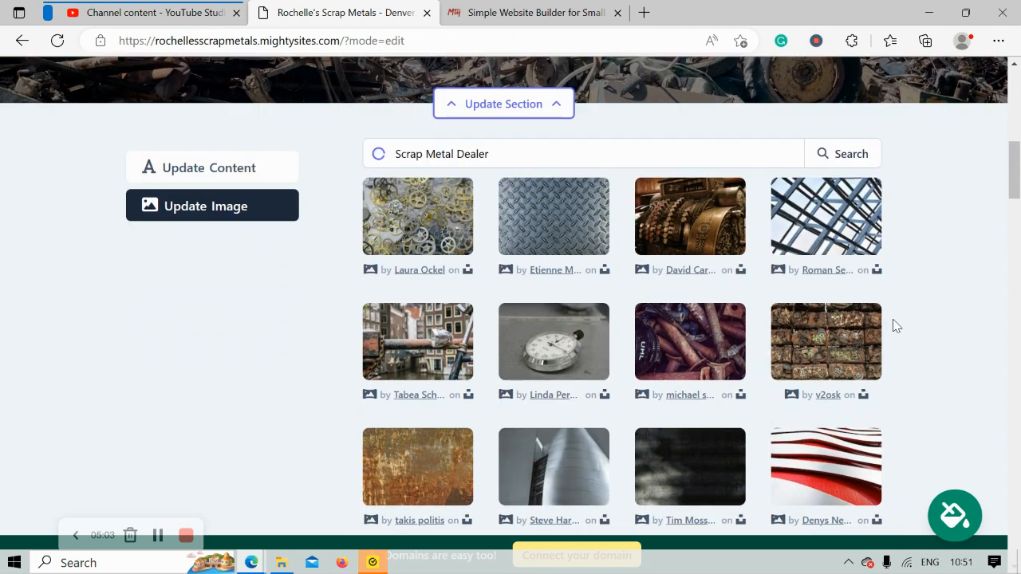
scroll(897, 326, up, 1)
scroll(896, 326, down, 1)
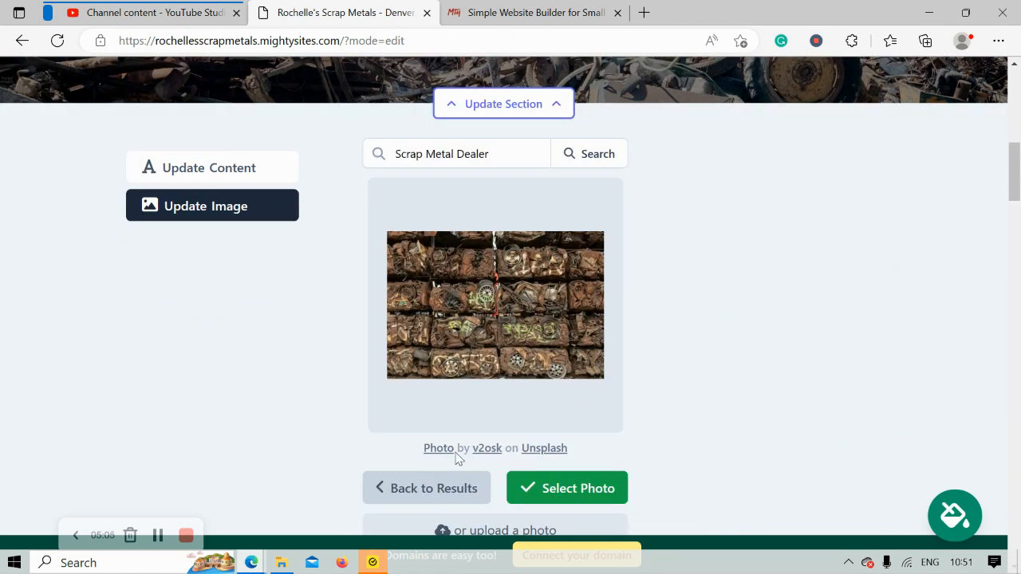
click(563, 492)
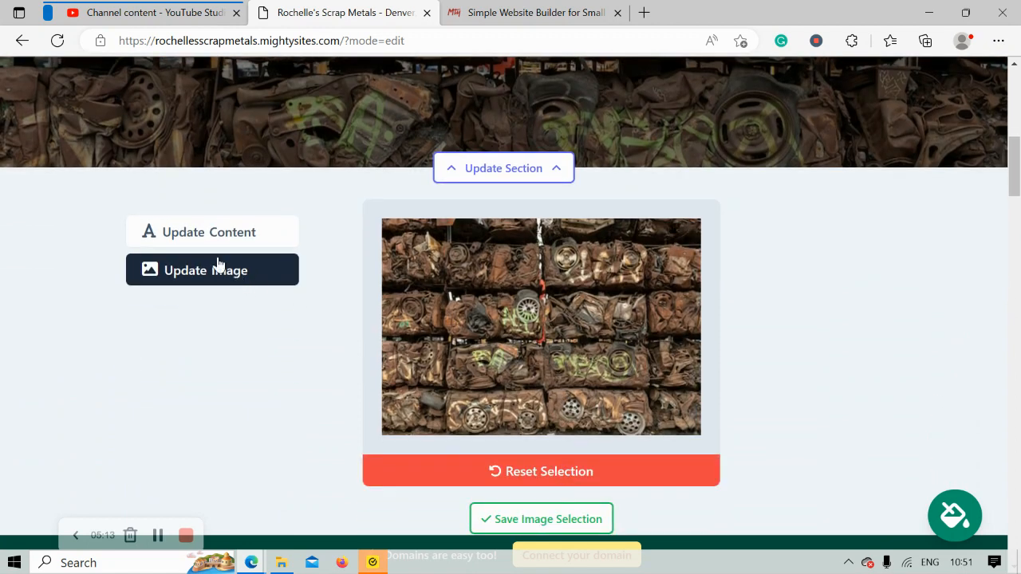
click(229, 246)
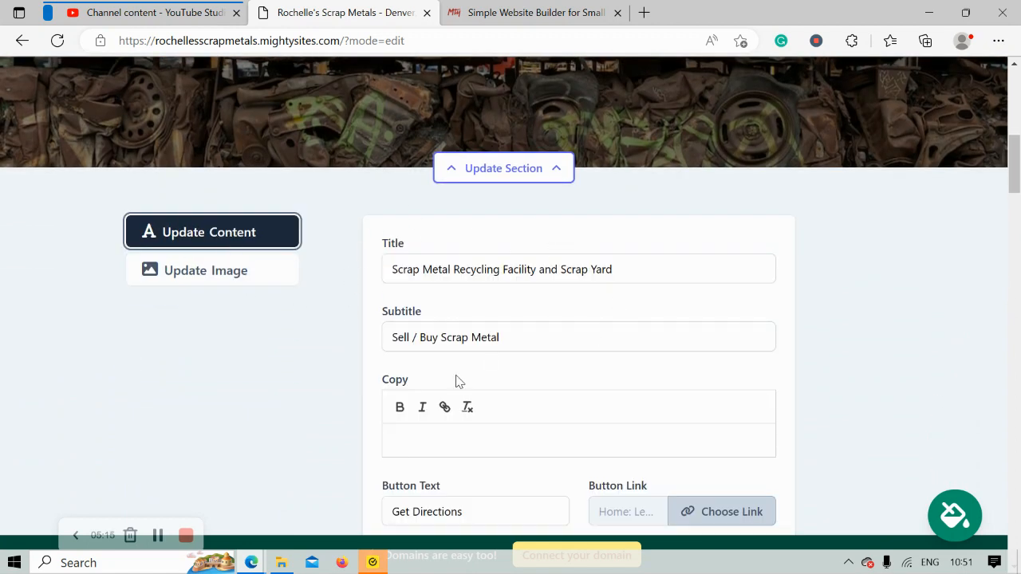
Change the hero button label from 'Get Directions' to 'Get in Touch'
scroll(434, 365, up, 1)
scroll(434, 369, up, 5)
drag(80, 184, 706, 227)
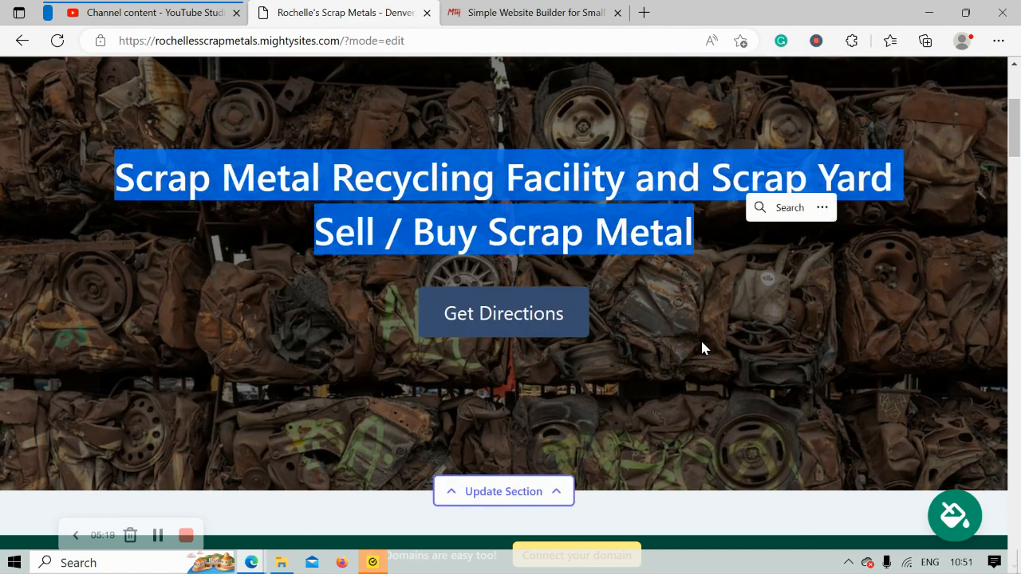
click(688, 378)
scroll(689, 380, down, 5)
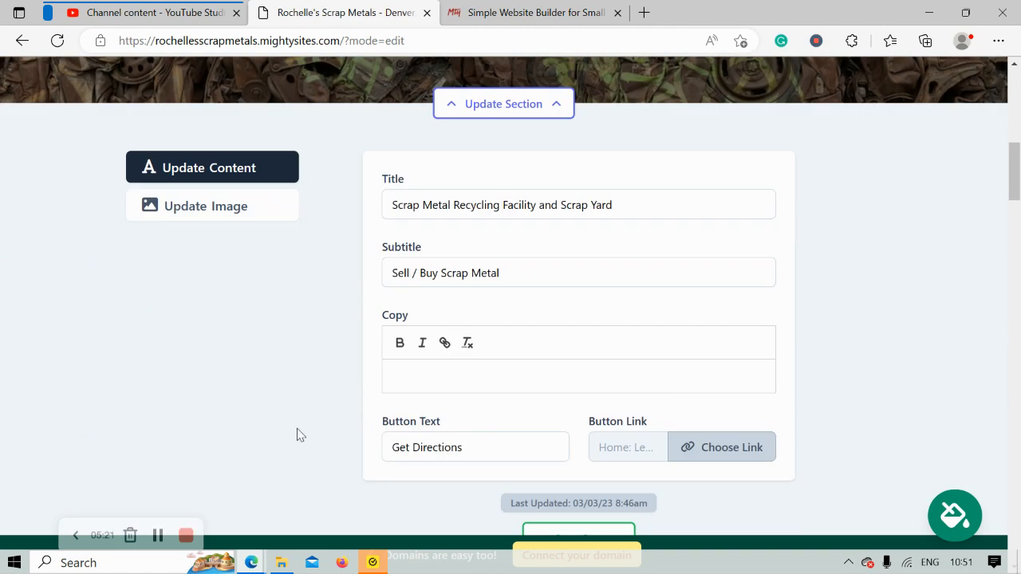
scroll(515, 412, up, 3)
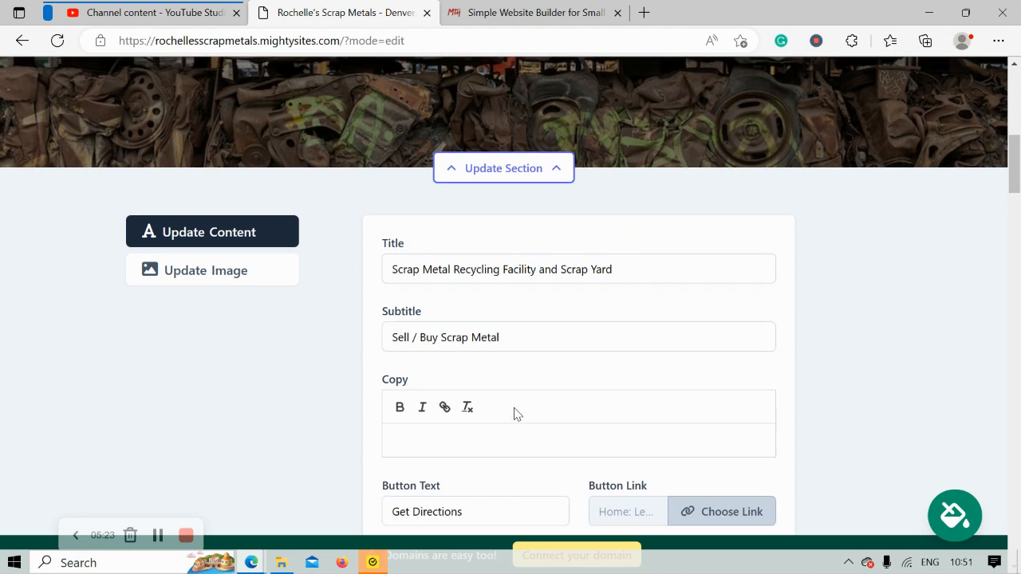
scroll(516, 407, down, 3)
click(471, 444)
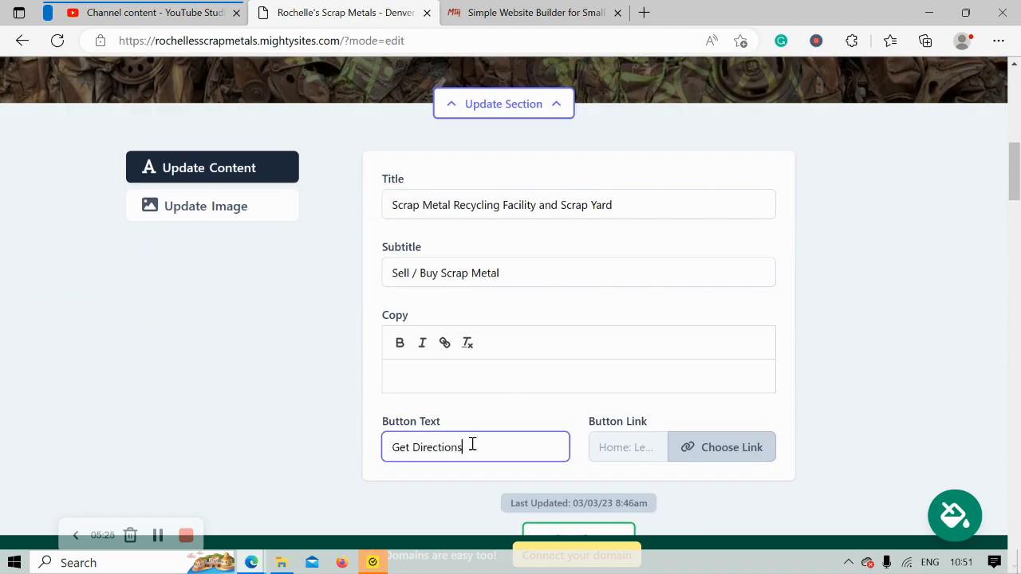
key(ctrl+a)
text(Get in Touch)
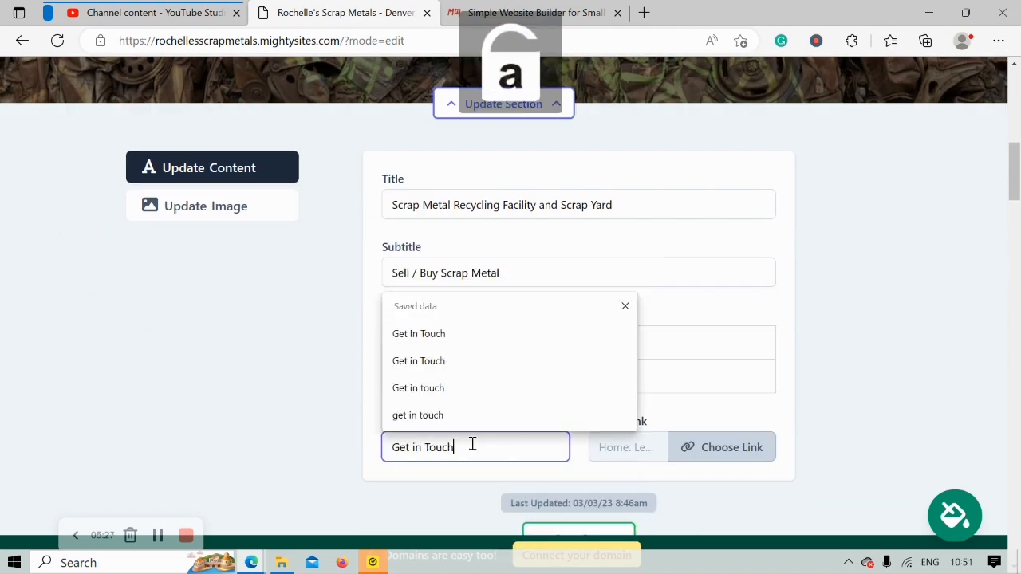
Link the button to the Click to Call action, confirm, and close the hero editor
click(720, 448)
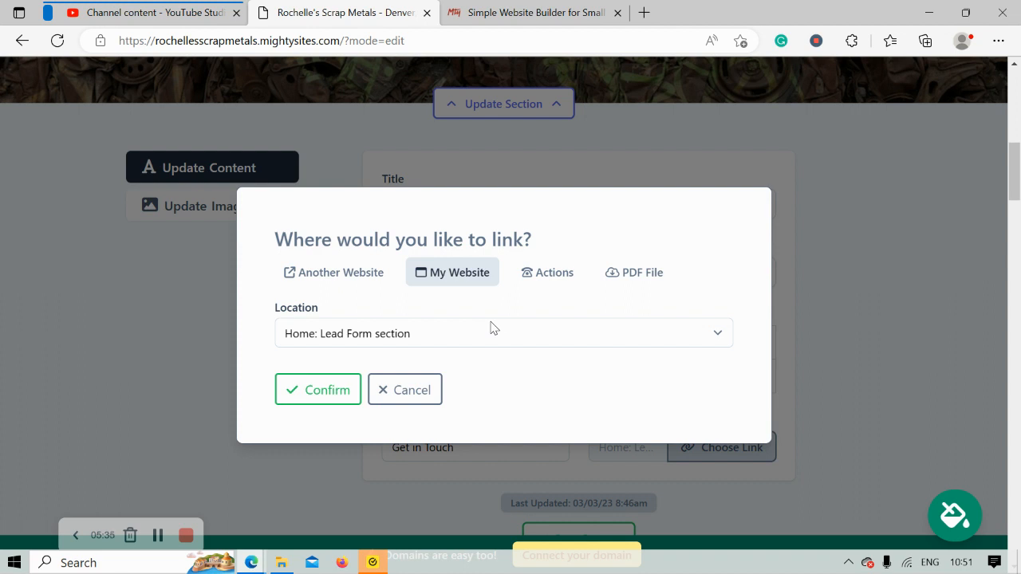
click(555, 273)
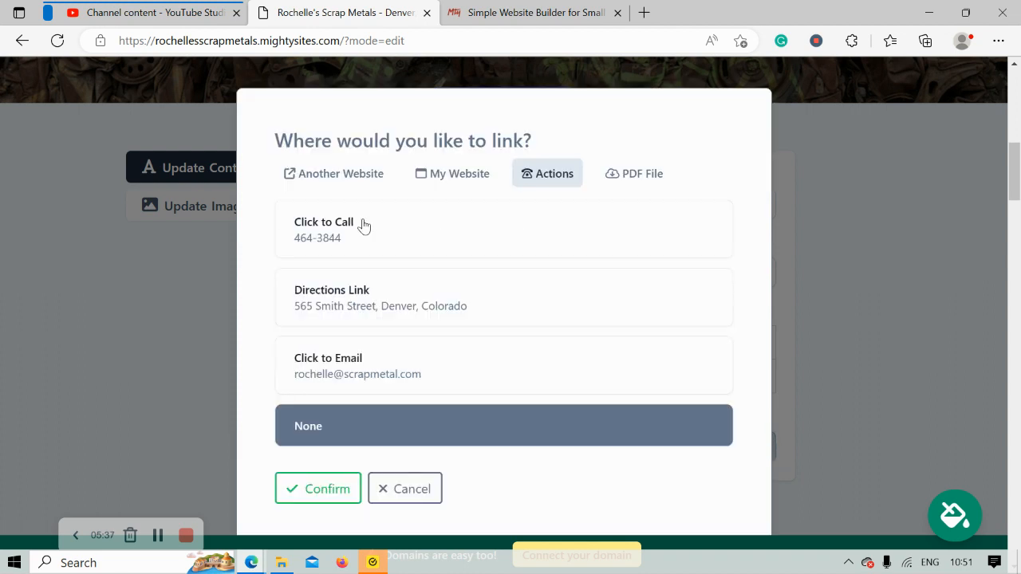
click(440, 217)
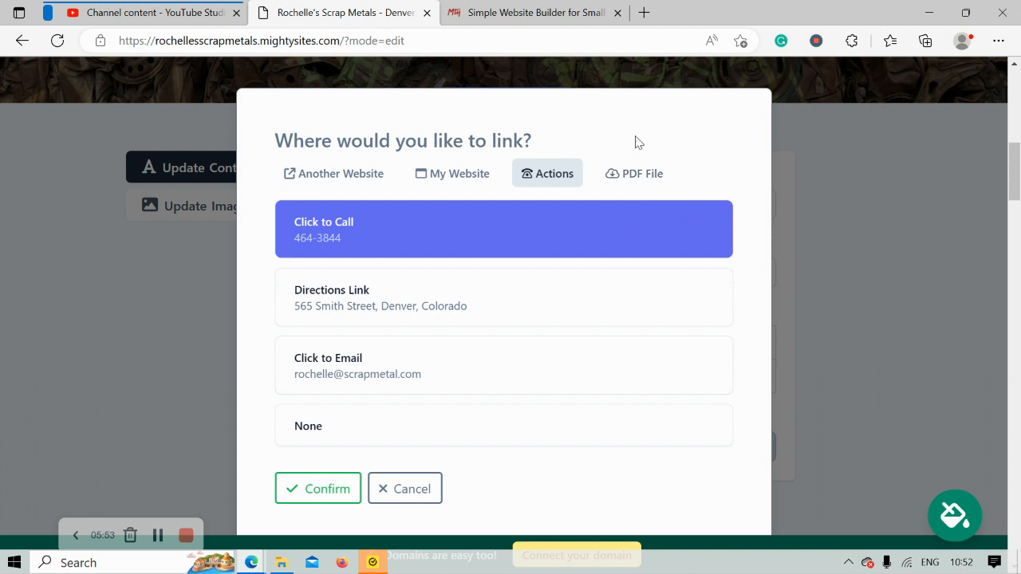
click(326, 496)
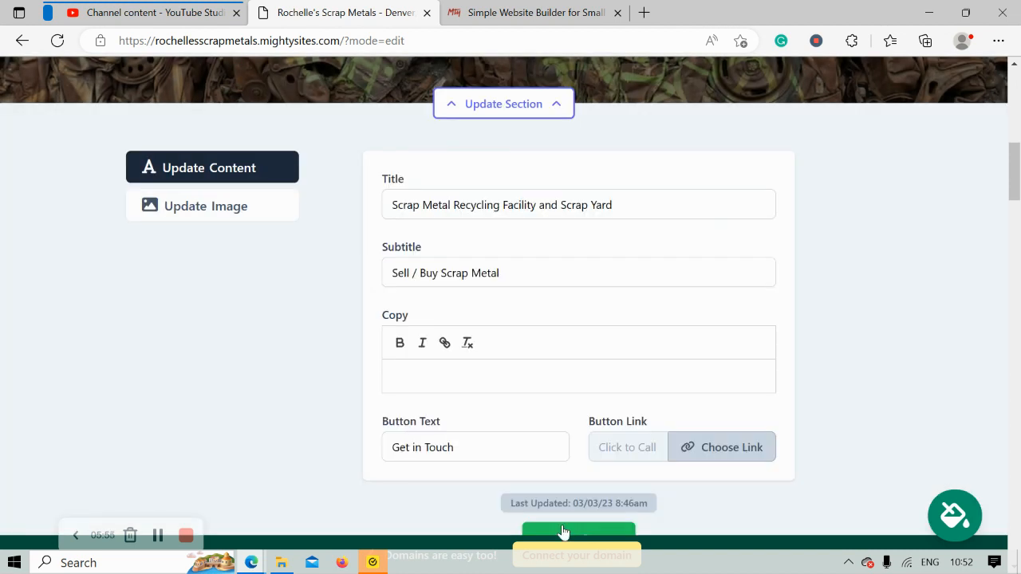
scroll(562, 532, down, 1)
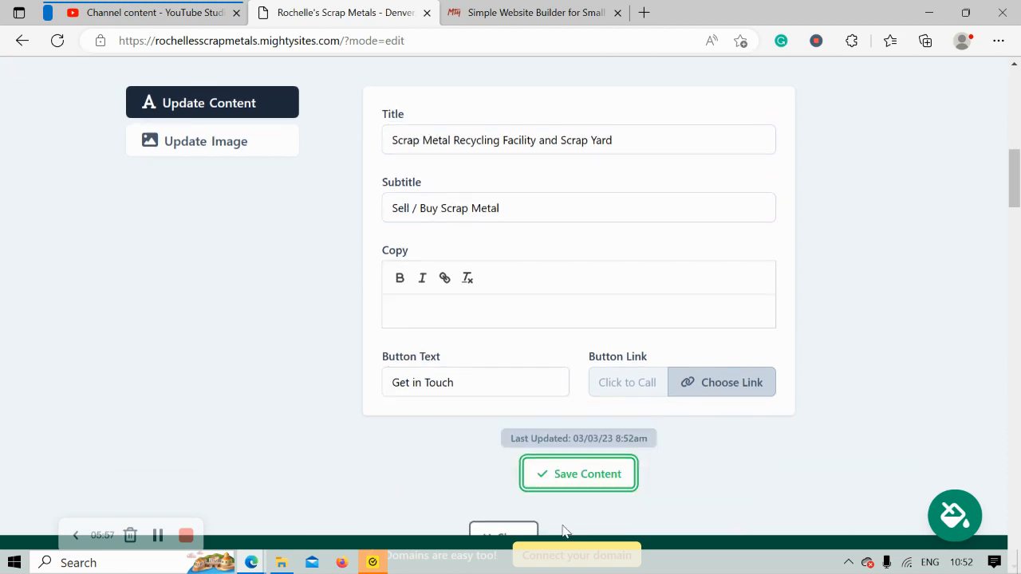
scroll(562, 533, down, 1)
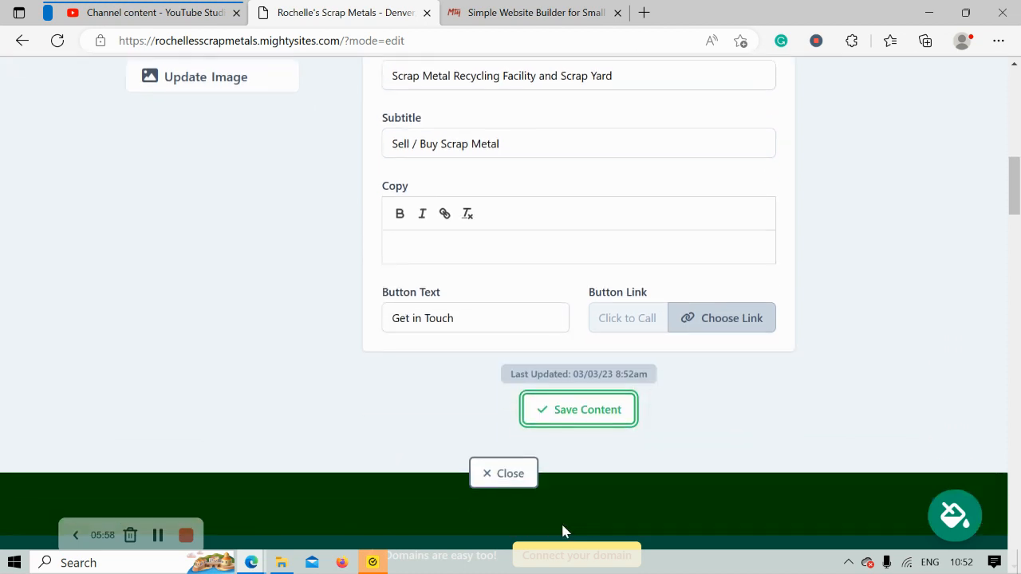
click(490, 473)
scroll(491, 467, down, 2)
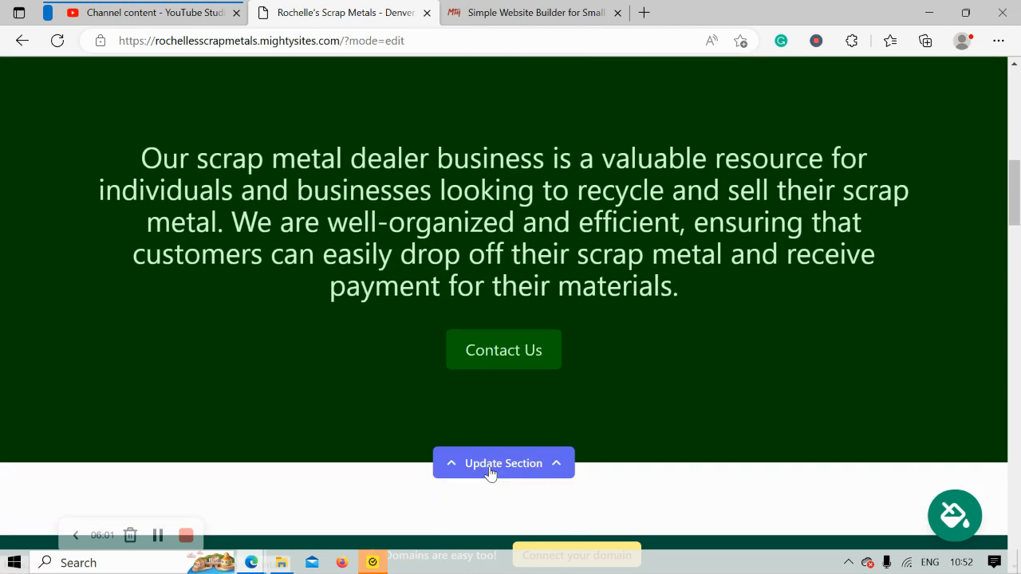
drag(67, 159, 721, 295)
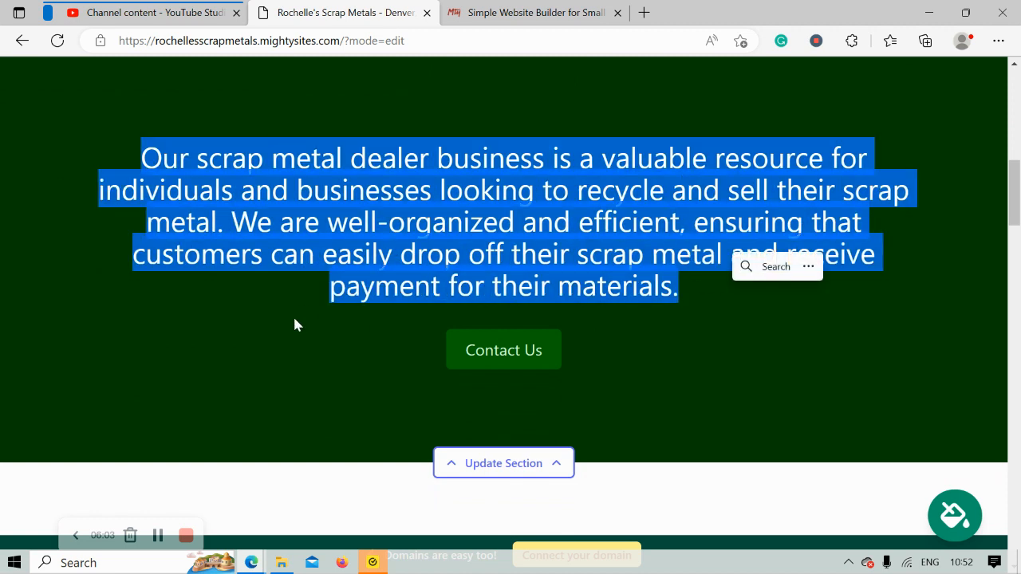
click(94, 238)
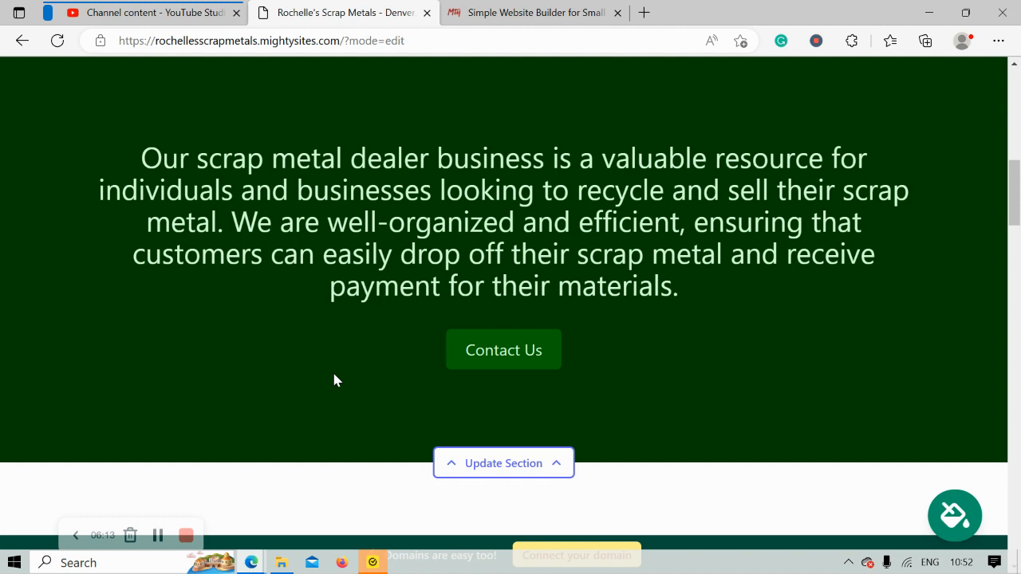
scroll(334, 381, down, 3)
scroll(334, 380, down, 3)
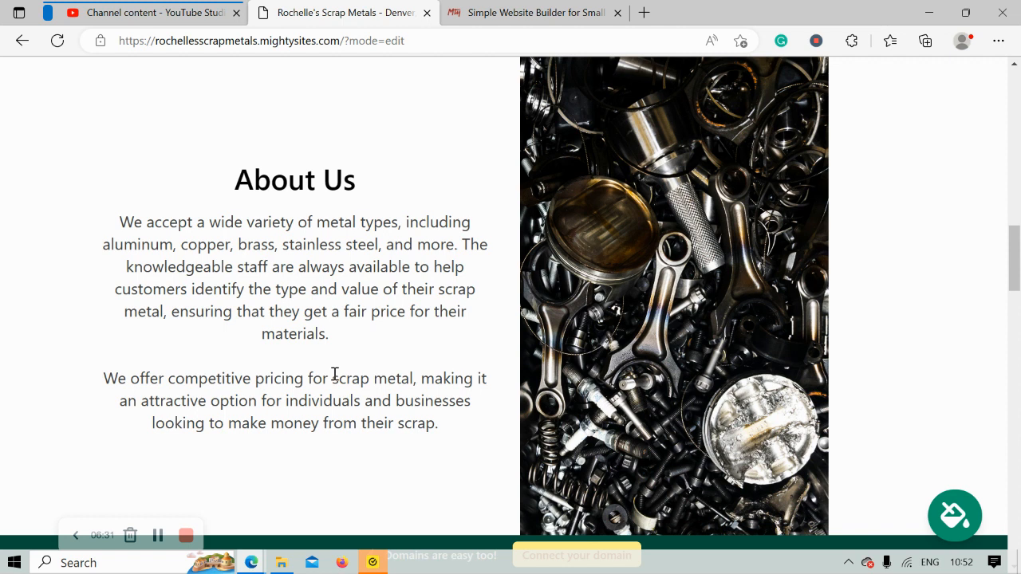
key(ctrl+a)
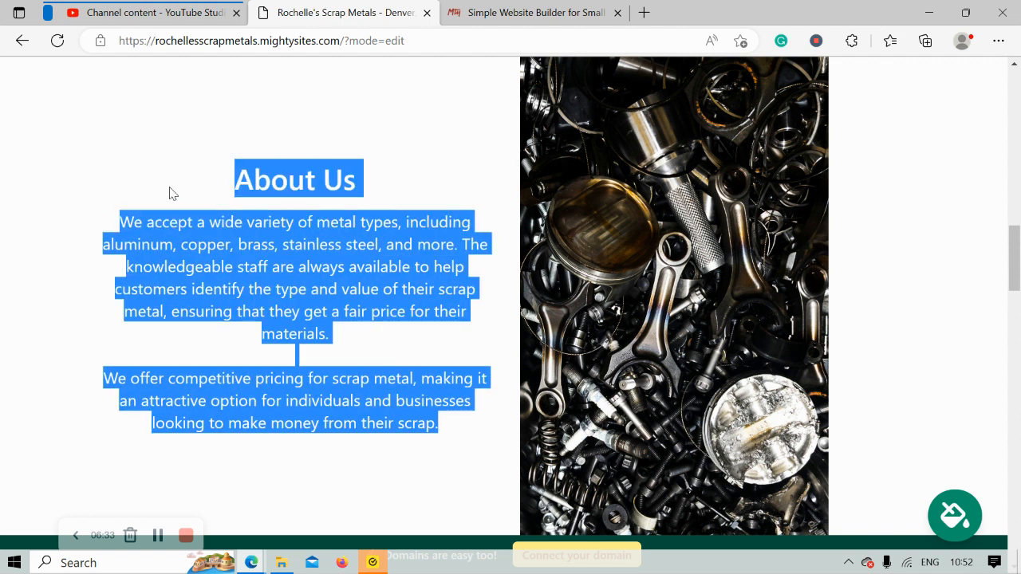
click(279, 451)
scroll(279, 452, down, 3)
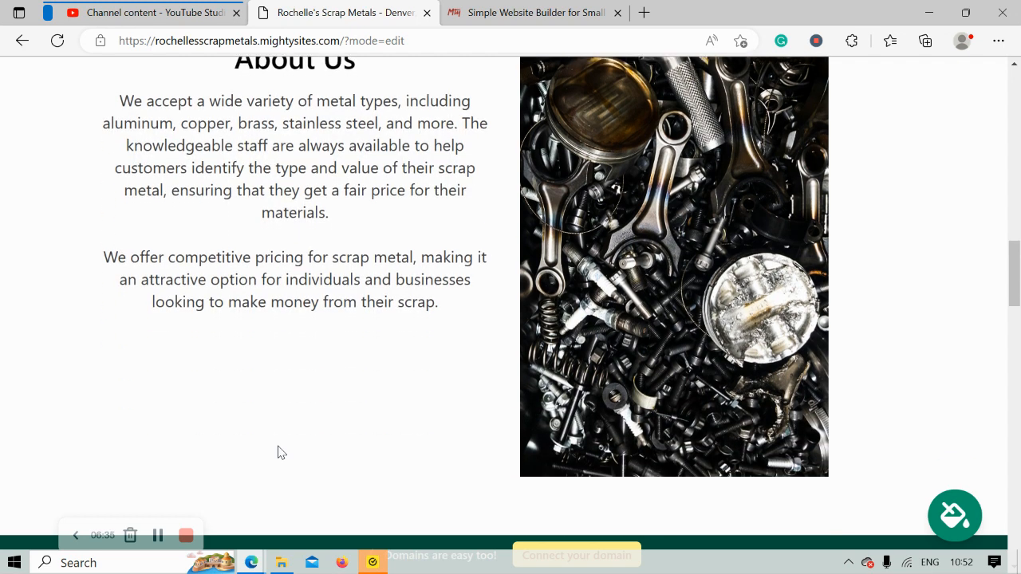
scroll(278, 452, down, 8)
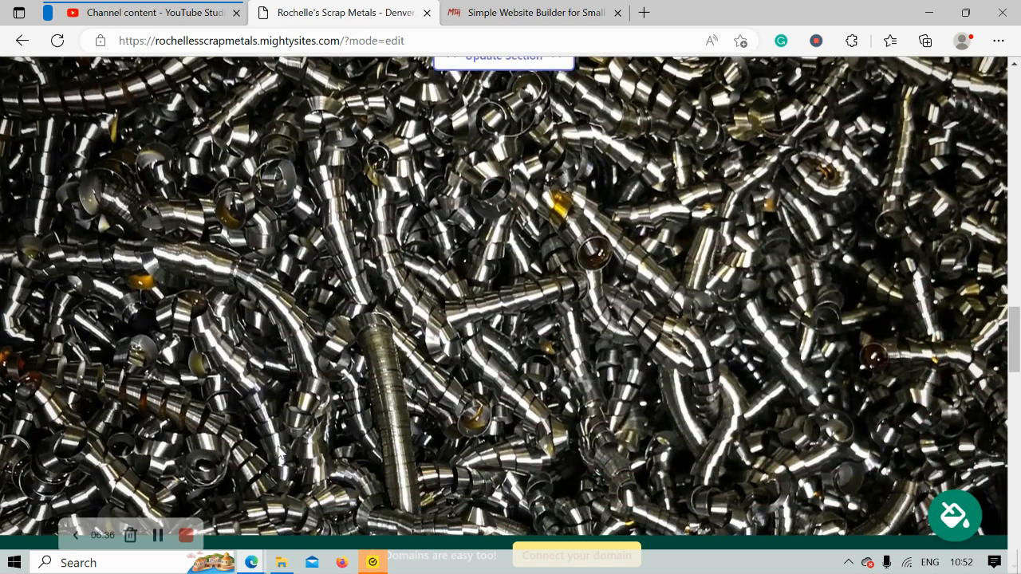
scroll(278, 451, down, 2)
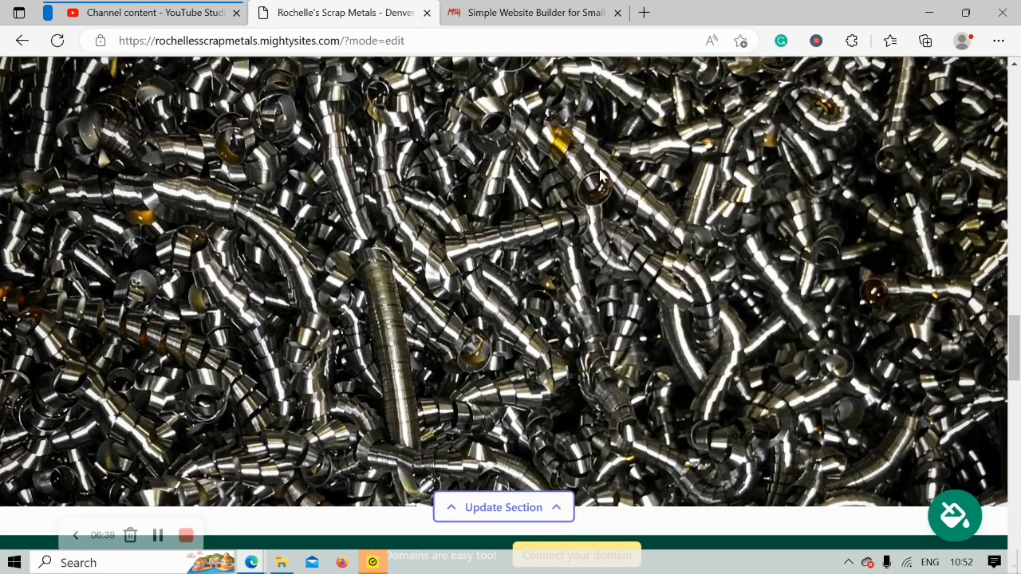
scroll(600, 175, down, 1)
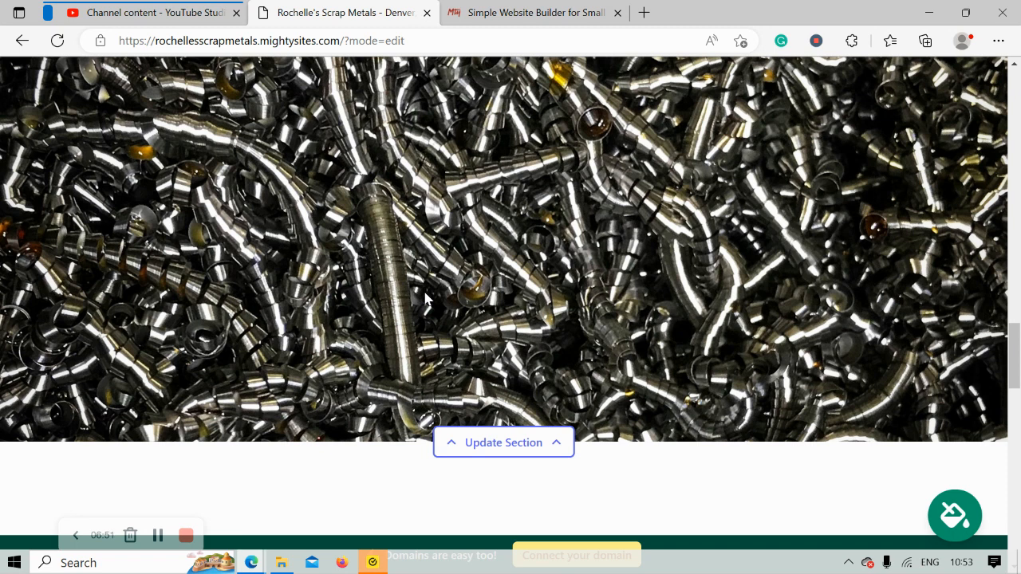
scroll(425, 298, down, 4)
scroll(425, 299, down, 3)
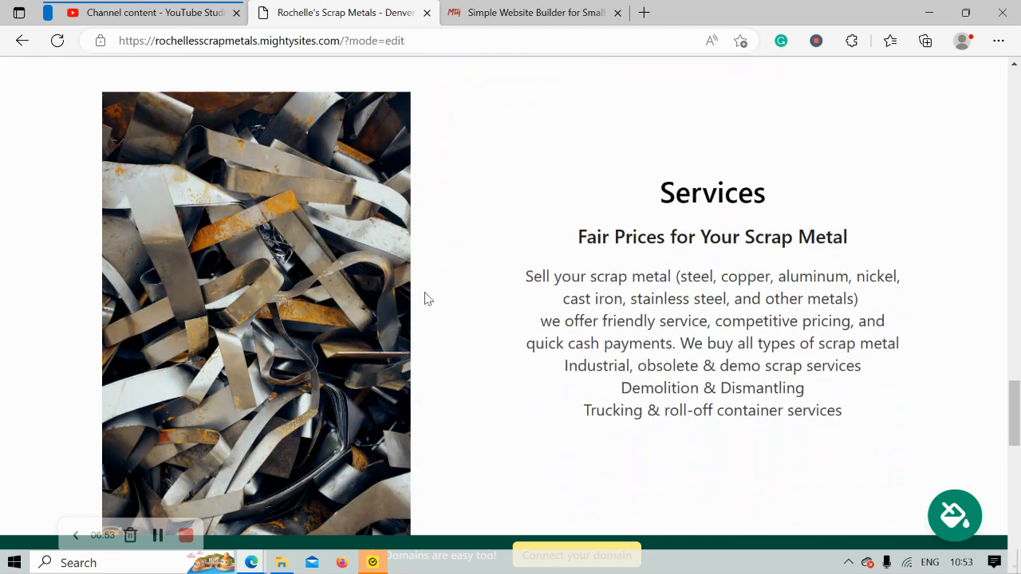
scroll(425, 299, up, 1)
drag(575, 200, 889, 445)
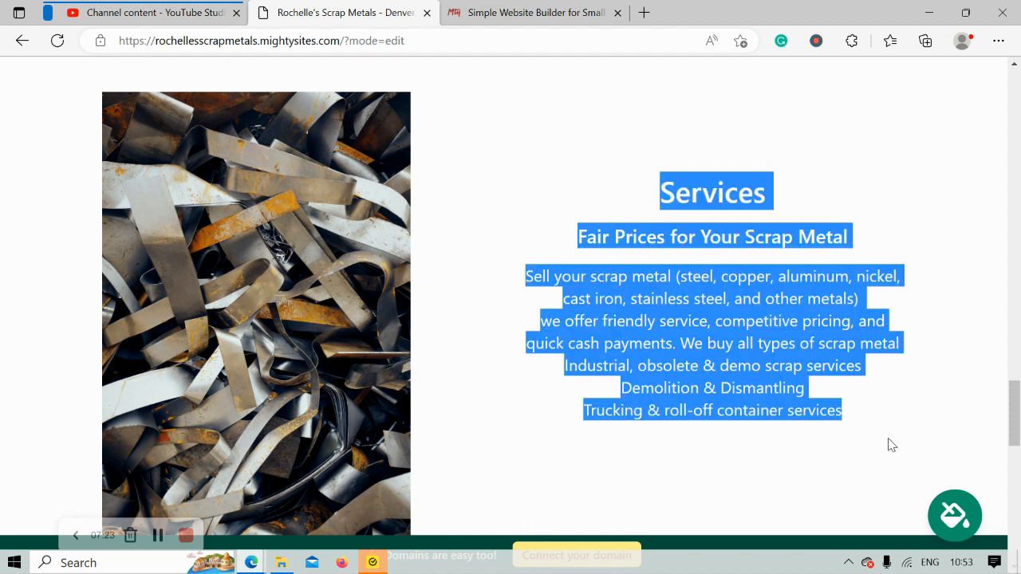
click(539, 425)
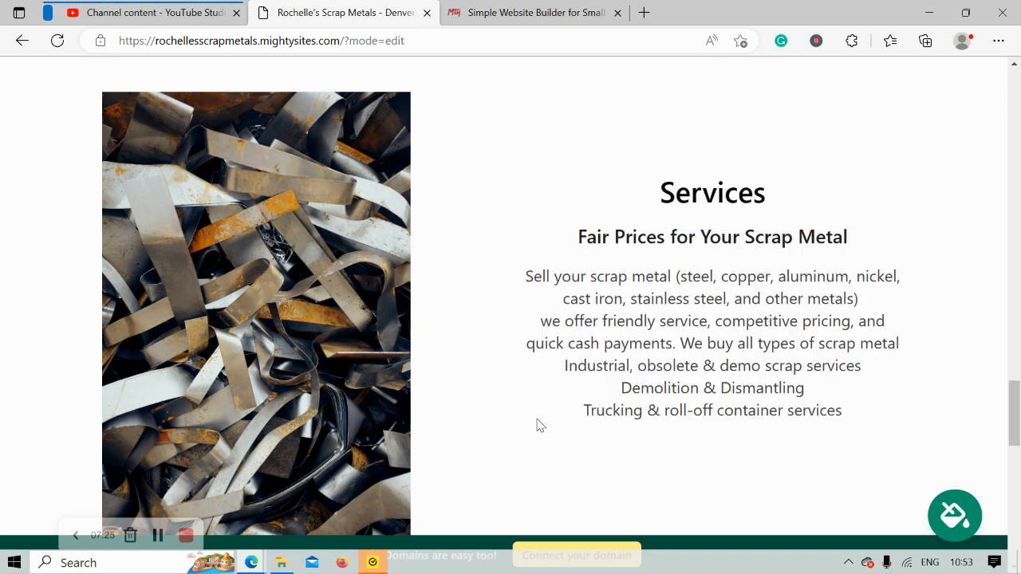
scroll(539, 425, down, 8)
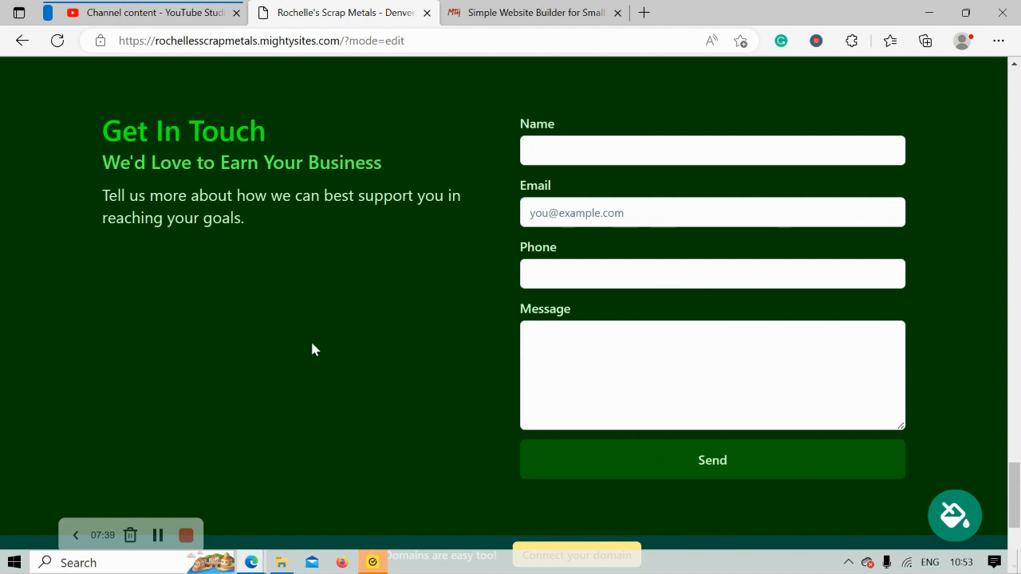
scroll(299, 346, down, 2)
scroll(300, 345, up, 2)
scroll(447, 335, down, 4)
scroll(448, 338, up, 6)
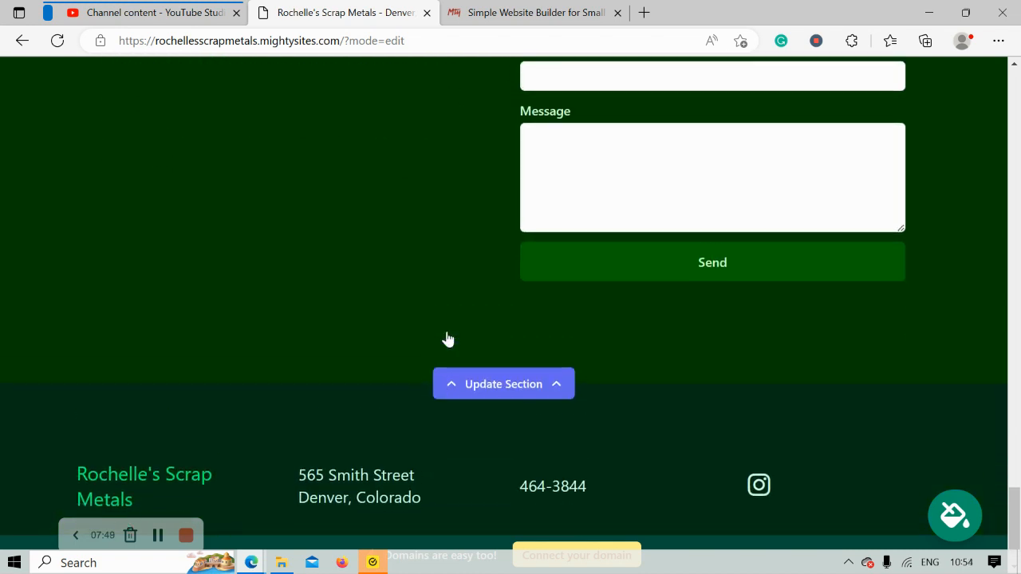
scroll(447, 337, up, 6)
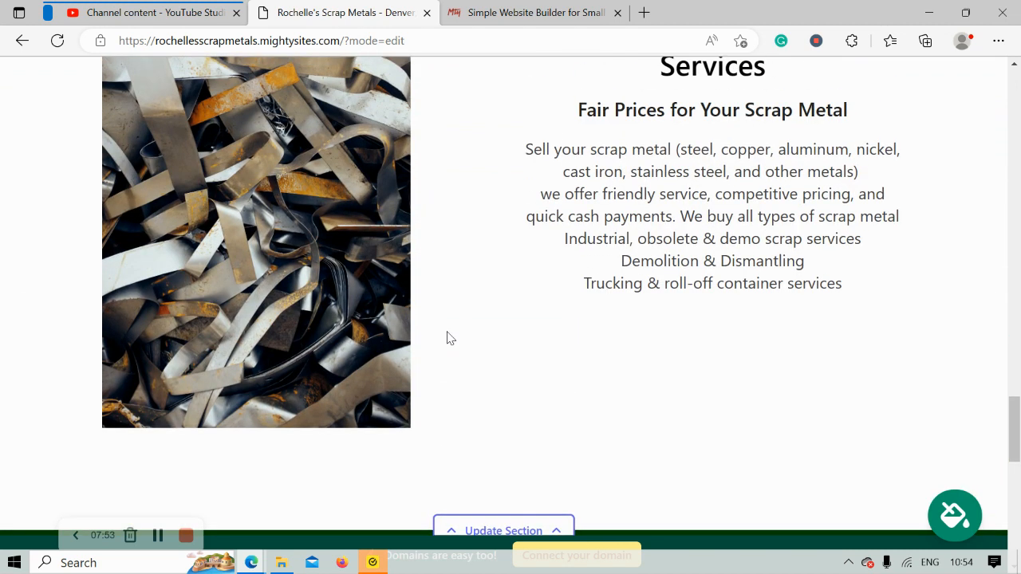
scroll(447, 338, up, 2)
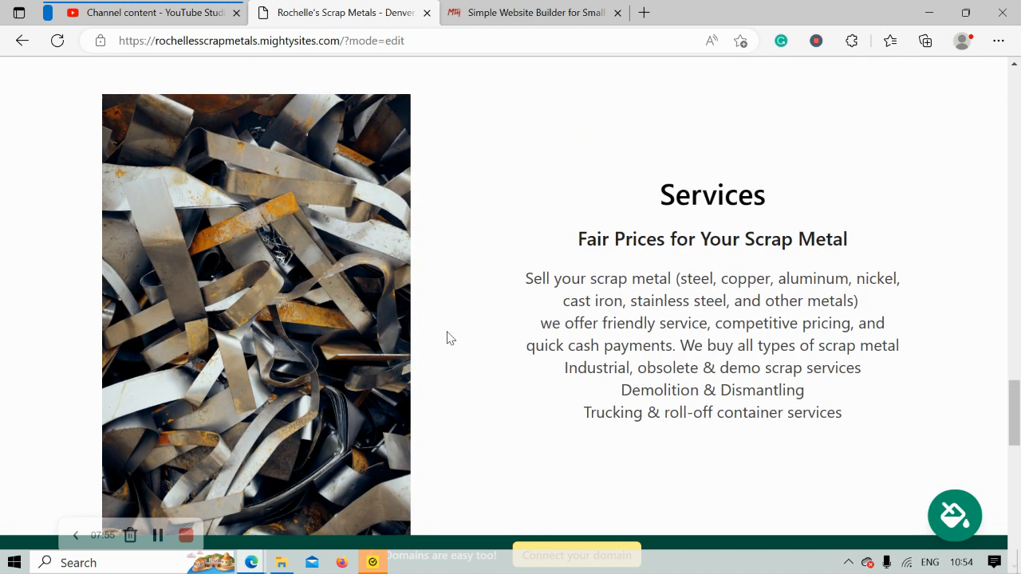
scroll(447, 338, up, 1)
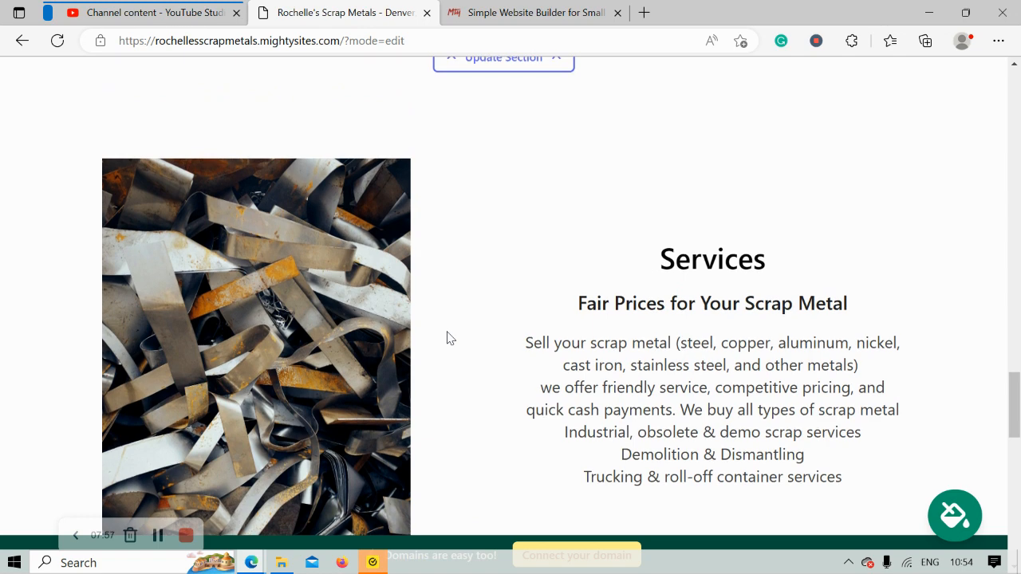
scroll(447, 337, up, 5)
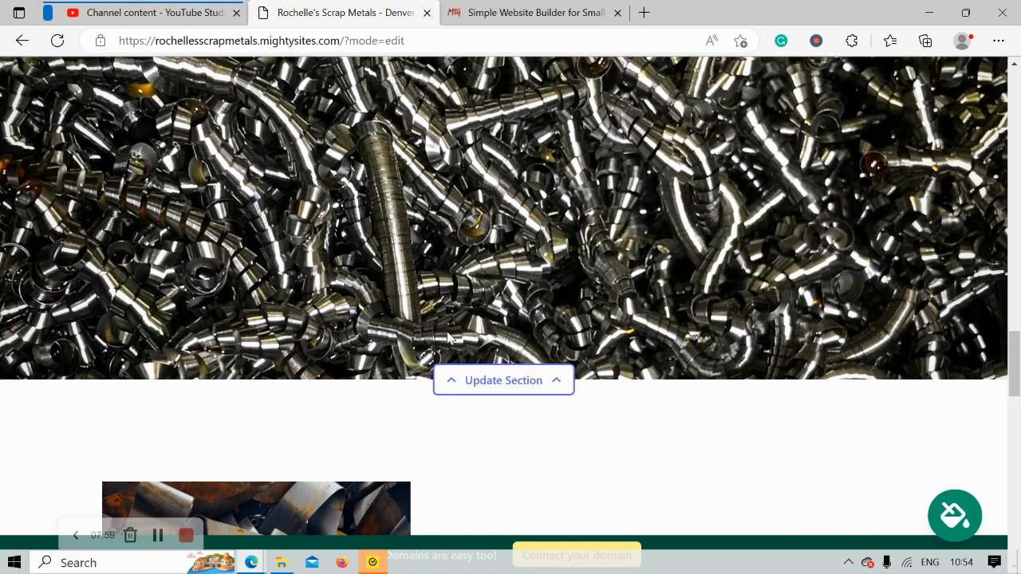
scroll(447, 338, up, 2)
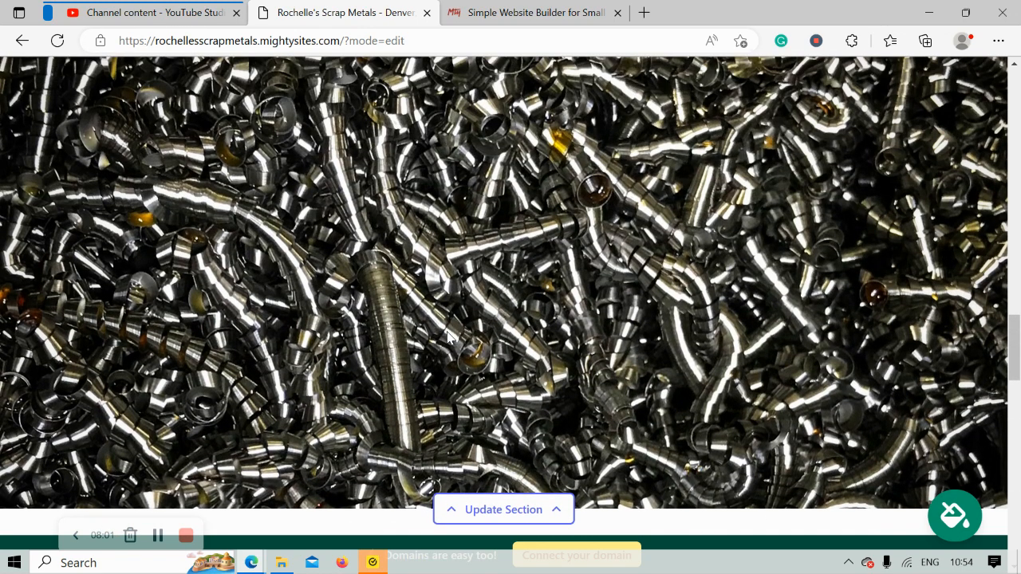
scroll(446, 337, up, 4)
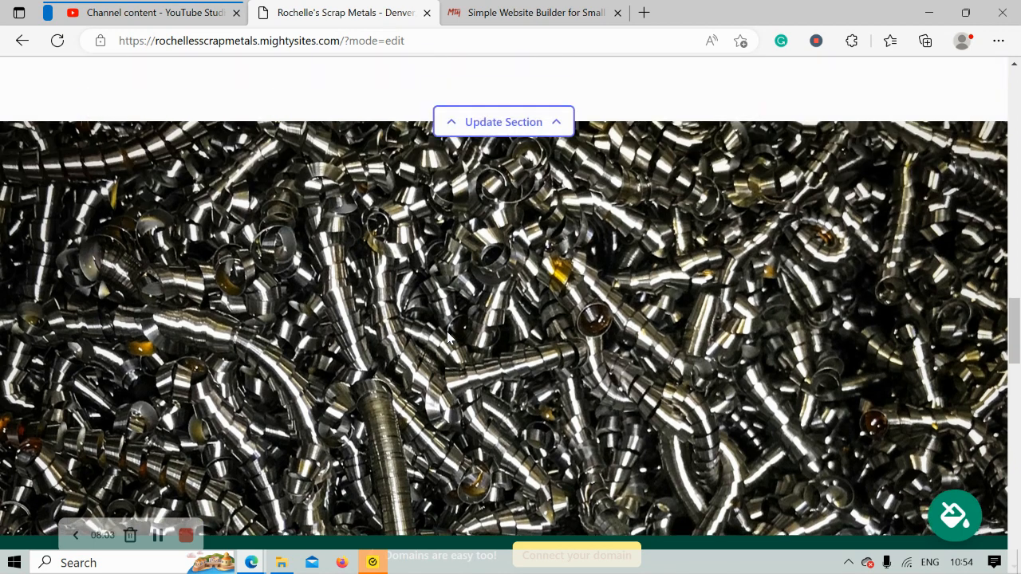
scroll(447, 338, up, 4)
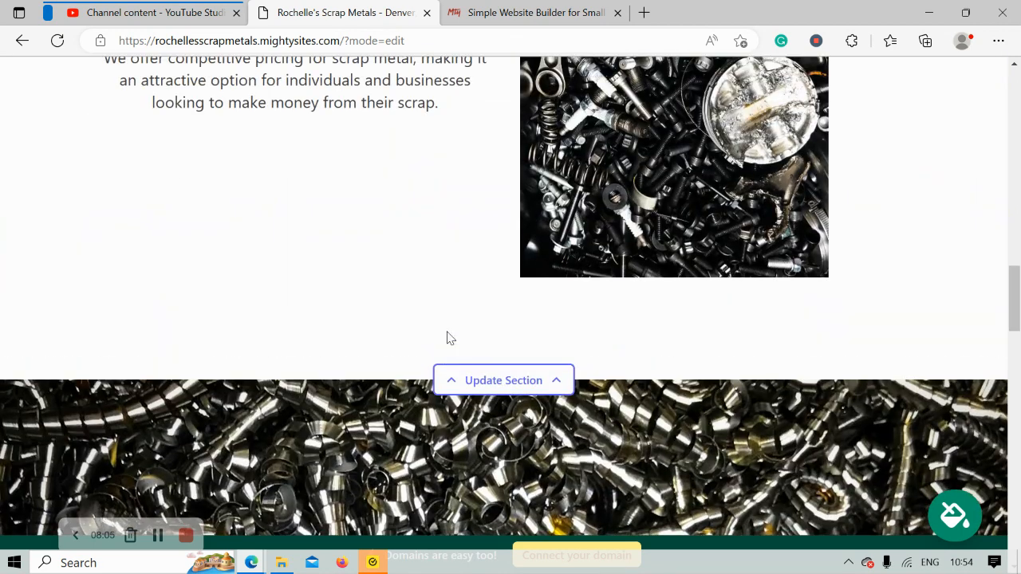
scroll(446, 337, up, 1)
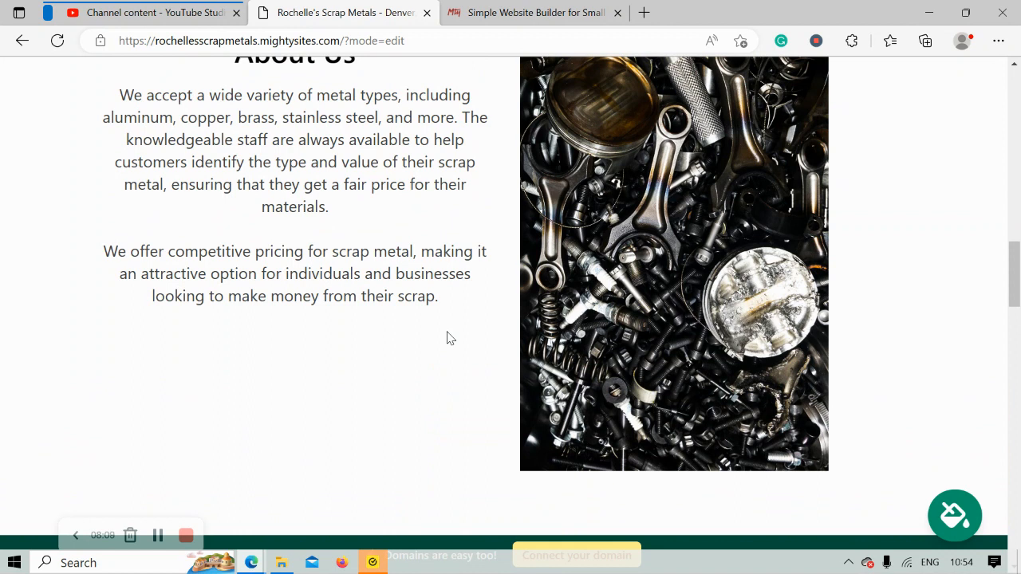
scroll(446, 337, up, 5)
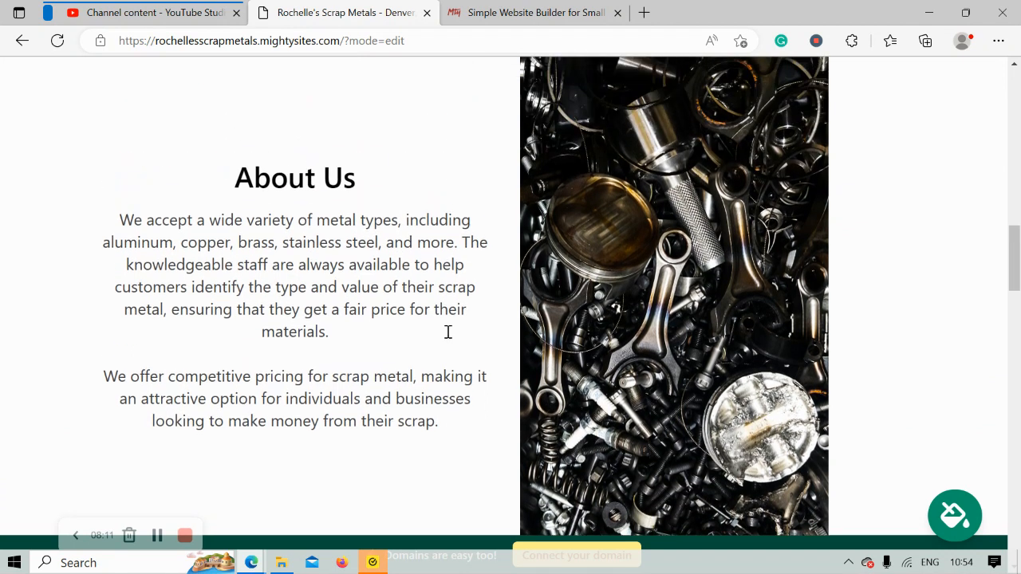
scroll(447, 337, up, 5)
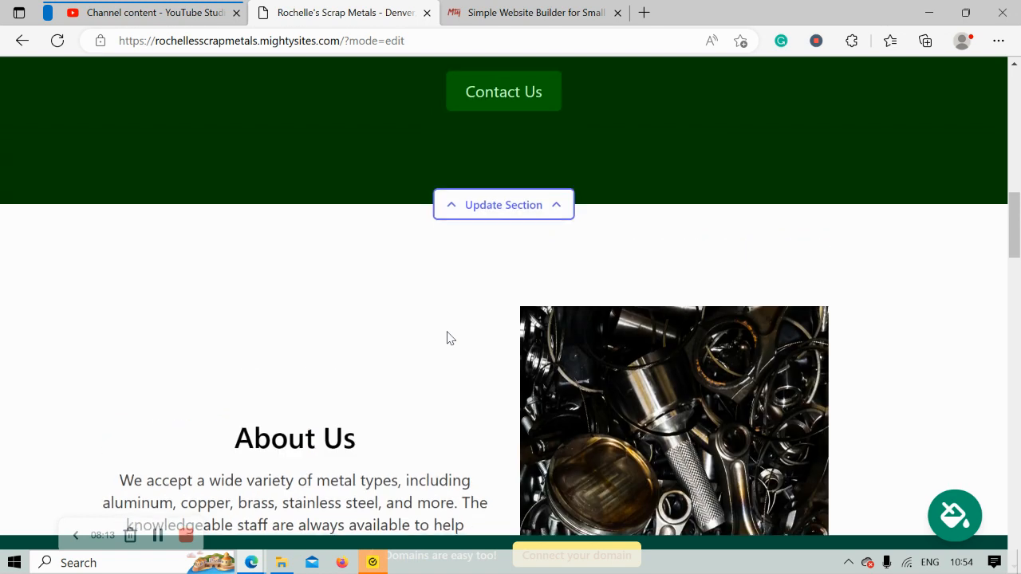
scroll(447, 338, up, 5)
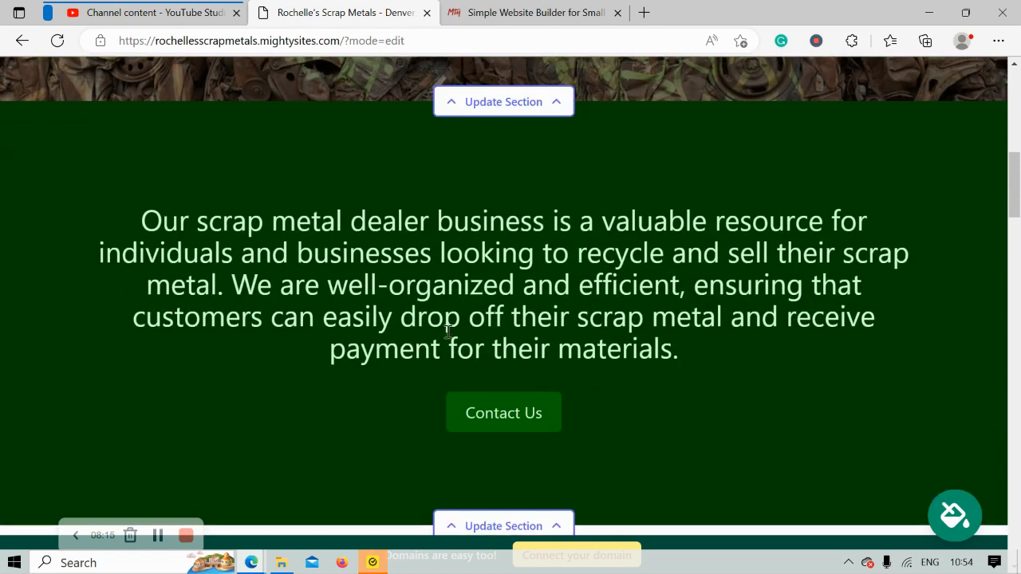
scroll(447, 338, up, 5)
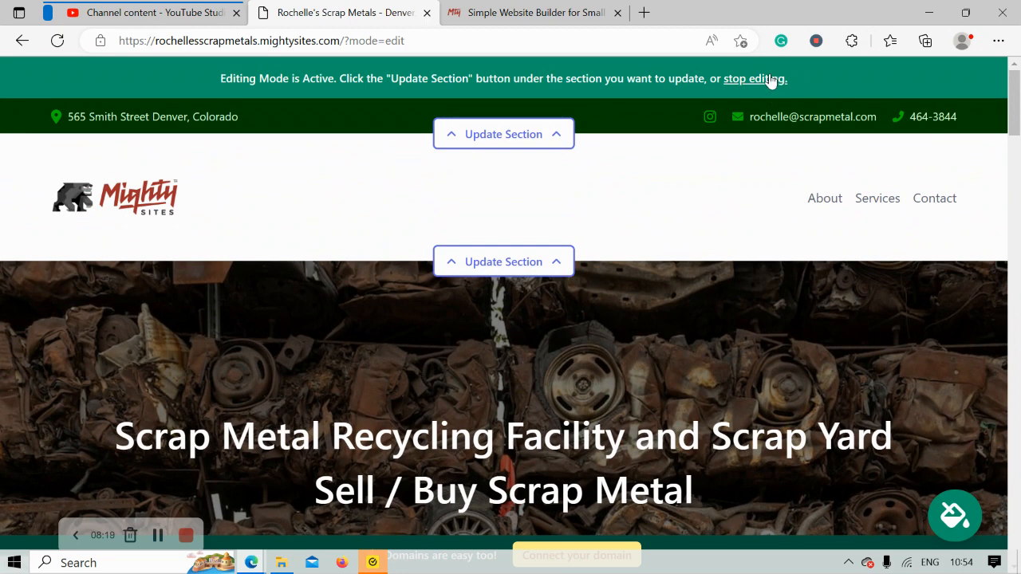
Exit editing mode, check the Site Dashboard lists the scrap site as Live, then go to the Mighty Sites home page
click(548, 121)
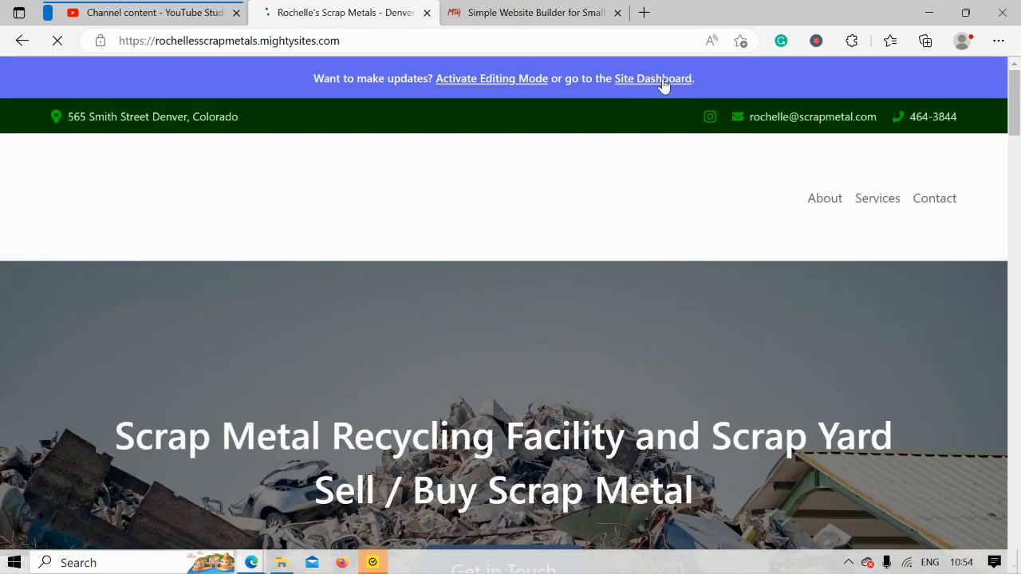
click(663, 85)
scroll(329, 111, down, 3)
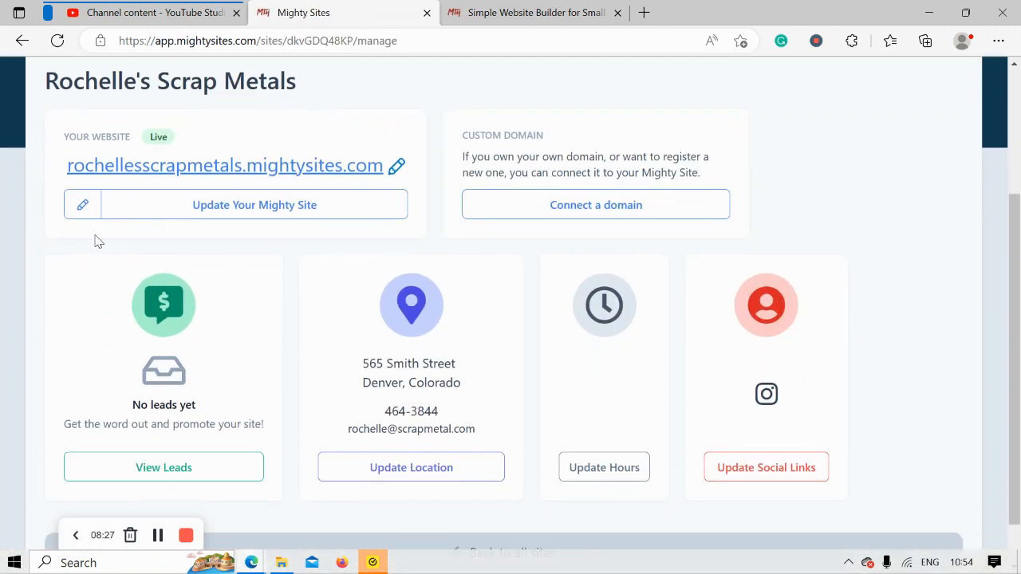
scroll(284, 391, up, 2)
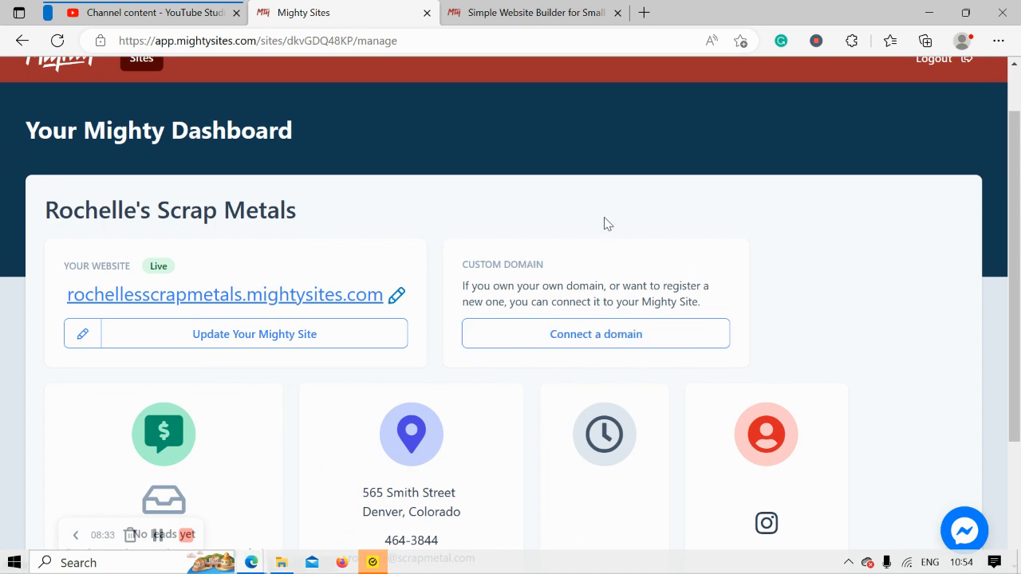
click(540, 11)
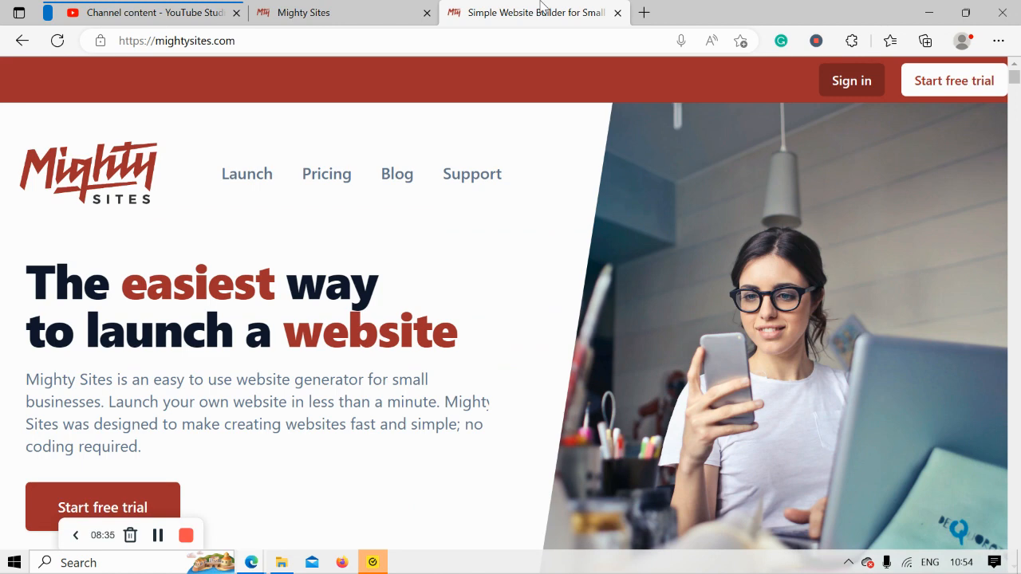
Open the Blog and scroll its article cards, then go back to the Rochelle's Scrap Metals dashboard
click(397, 174)
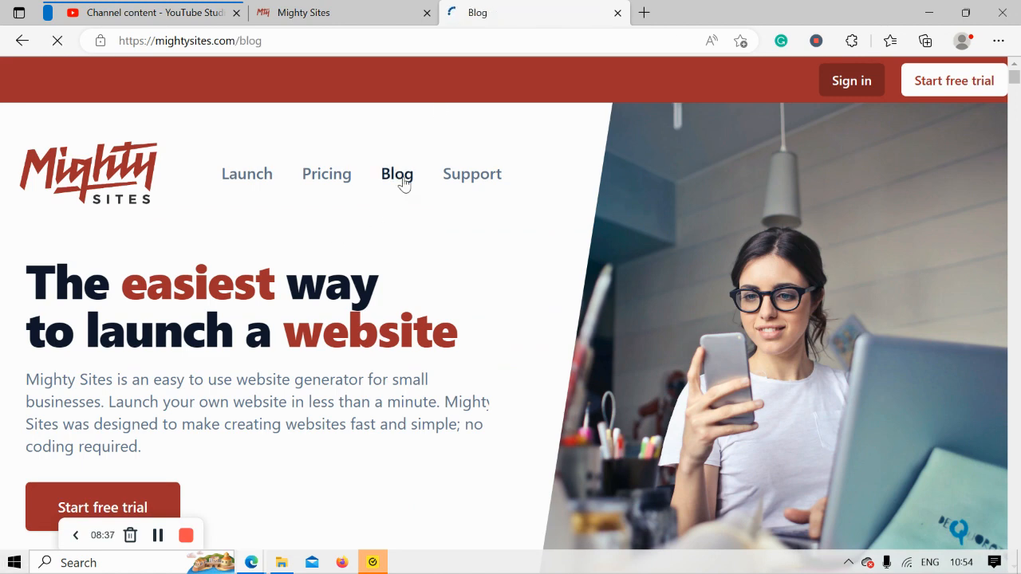
scroll(405, 183, down, 1)
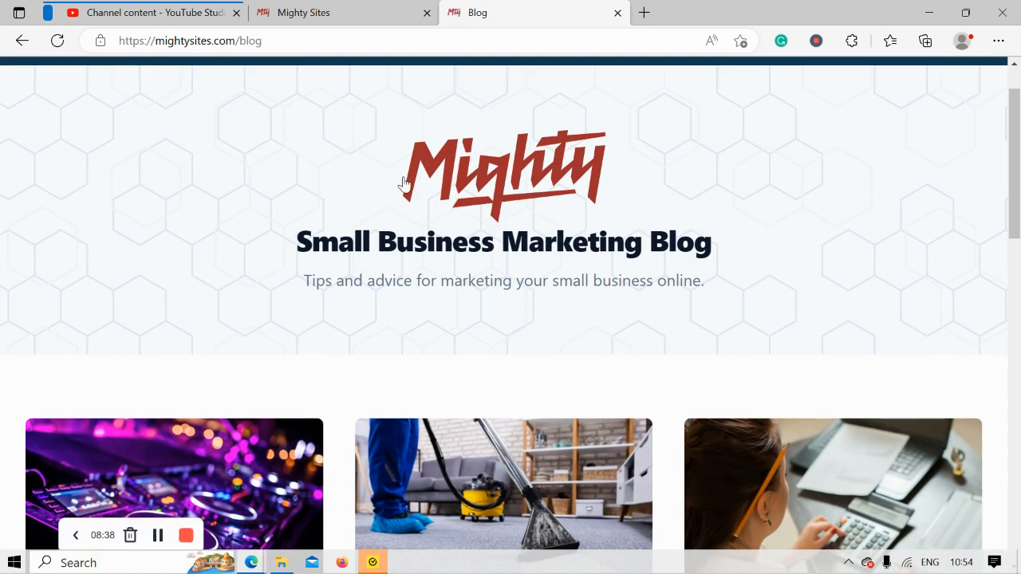
scroll(404, 183, down, 7)
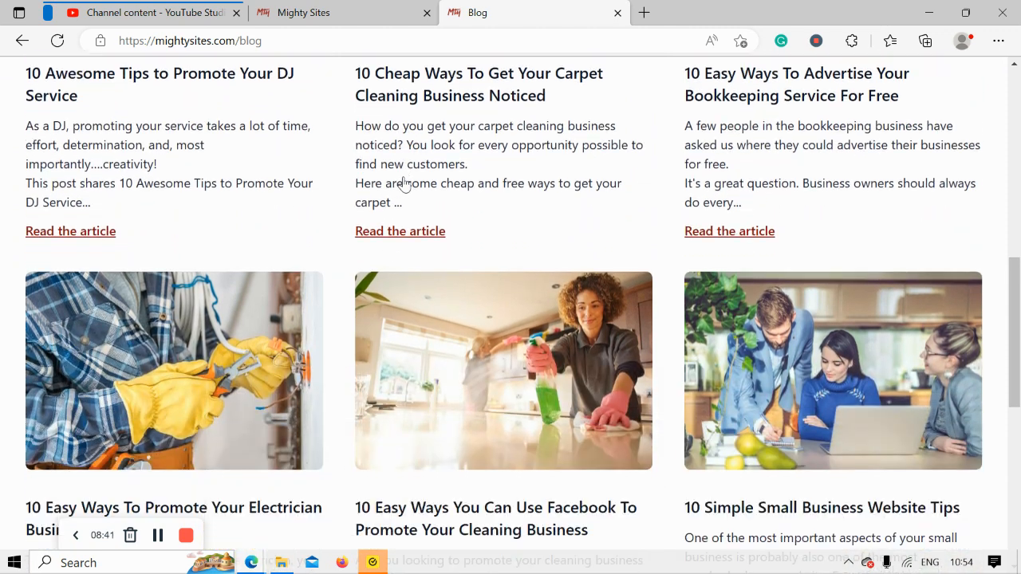
scroll(405, 183, down, 1)
click(319, 10)
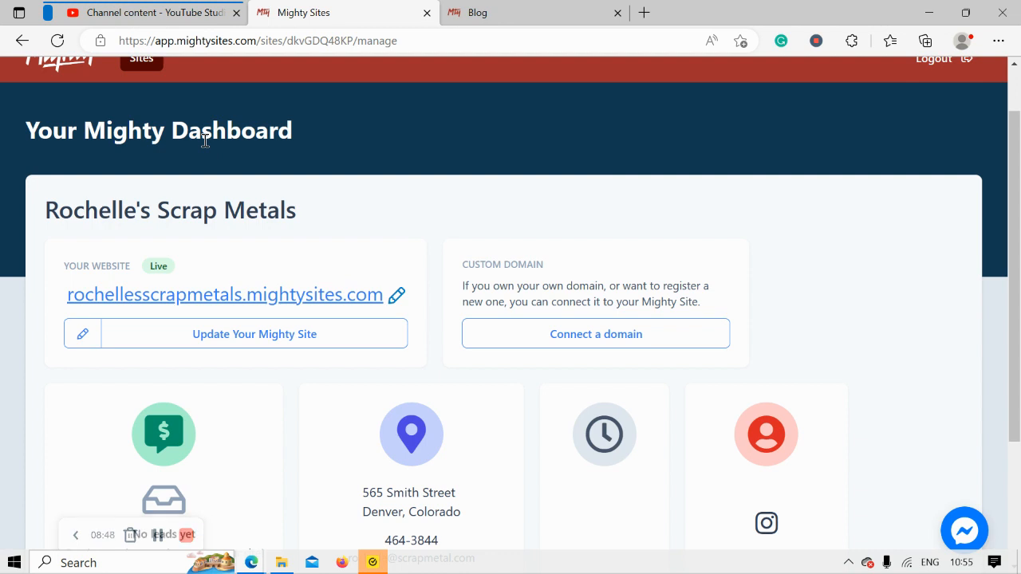
Open the 'Connect a domain' options from the site dashboard
scroll(205, 141, down, 1)
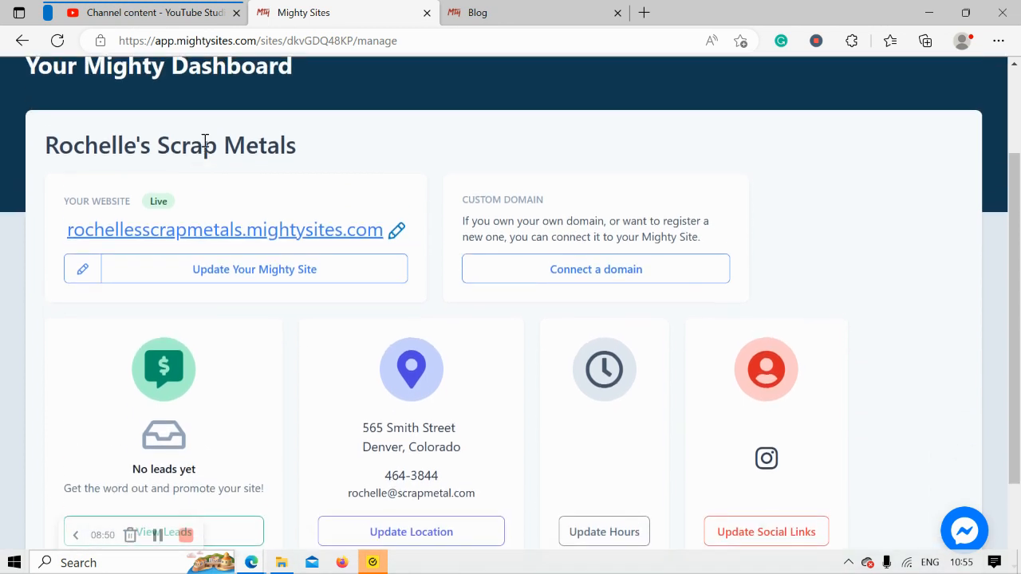
scroll(206, 146, up, 2)
click(555, 397)
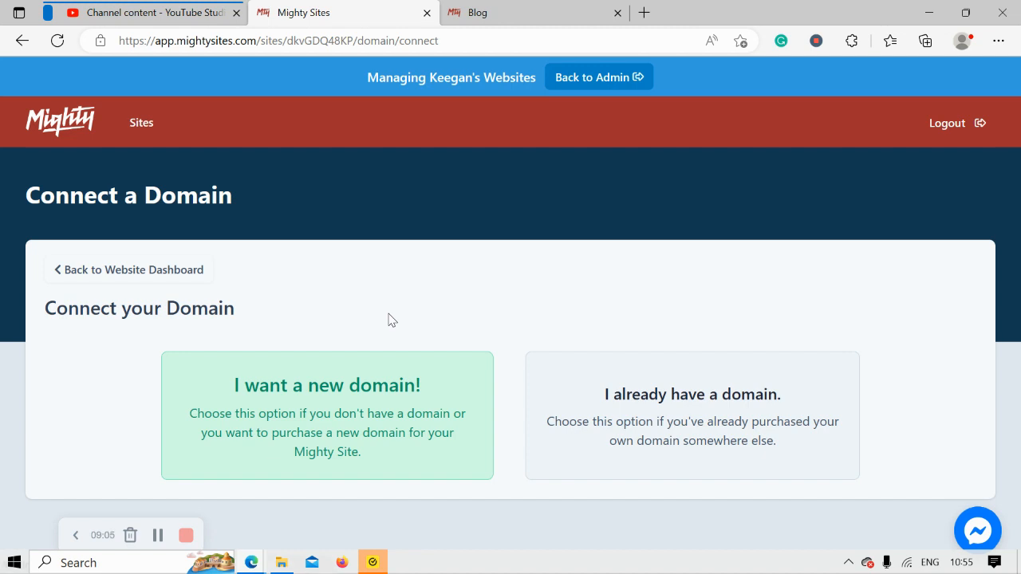
Return to the blog, then scroll the Mighty Sites home page to the $9/month plans section
click(575, 6)
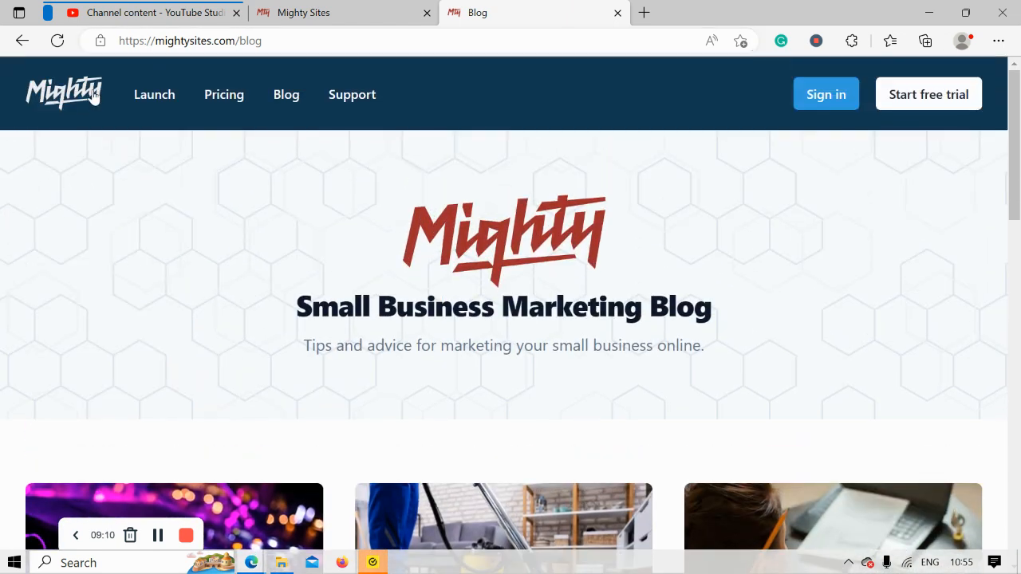
click(78, 101)
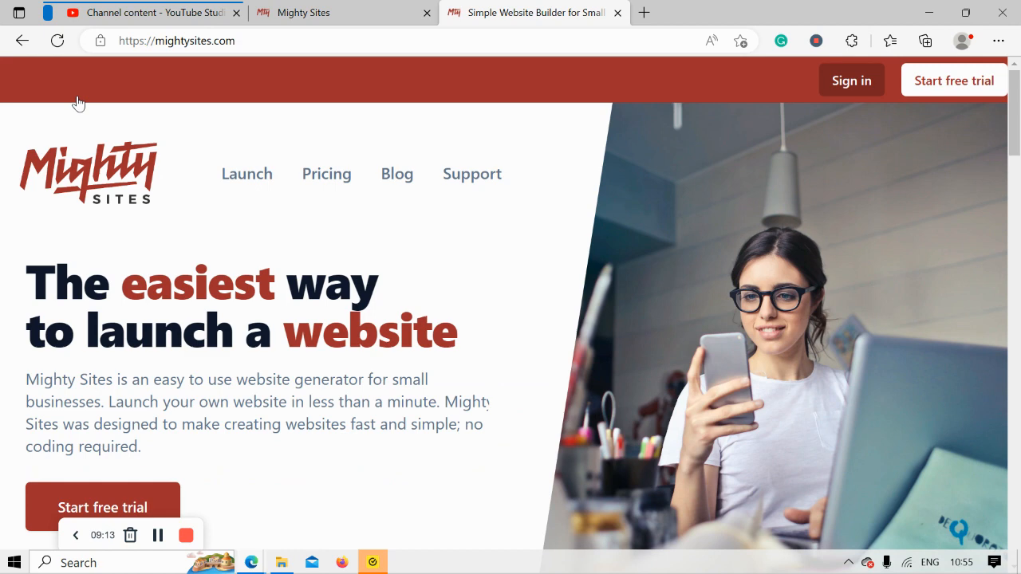
scroll(78, 102, down, 5)
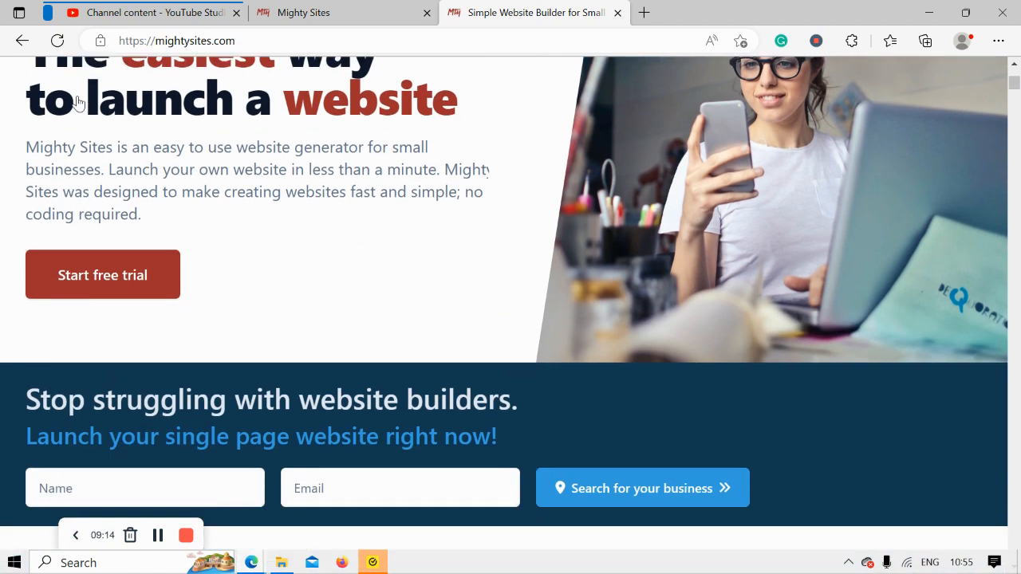
scroll(78, 102, down, 3)
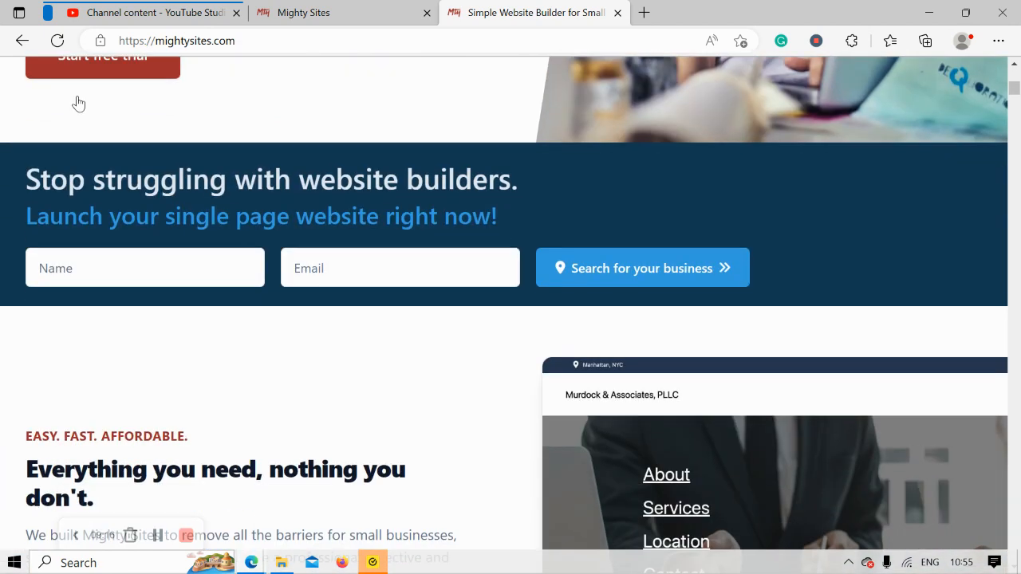
scroll(78, 102, down, 3)
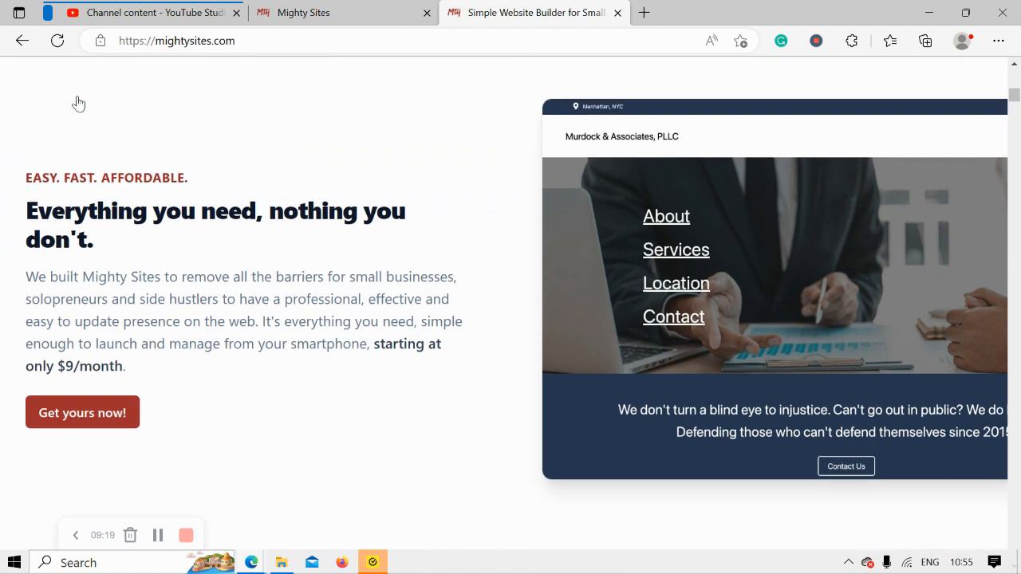
scroll(78, 102, down, 1)
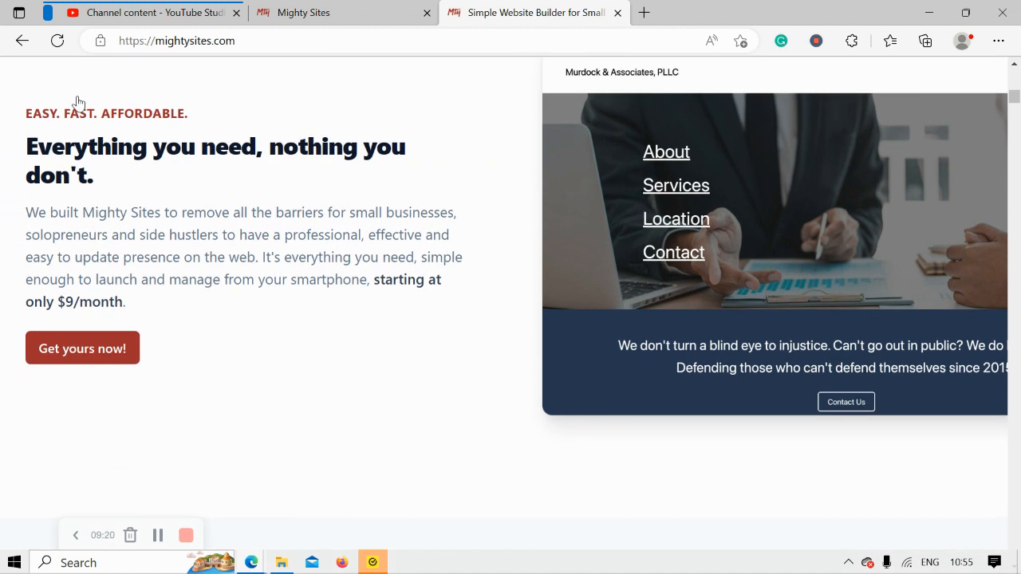